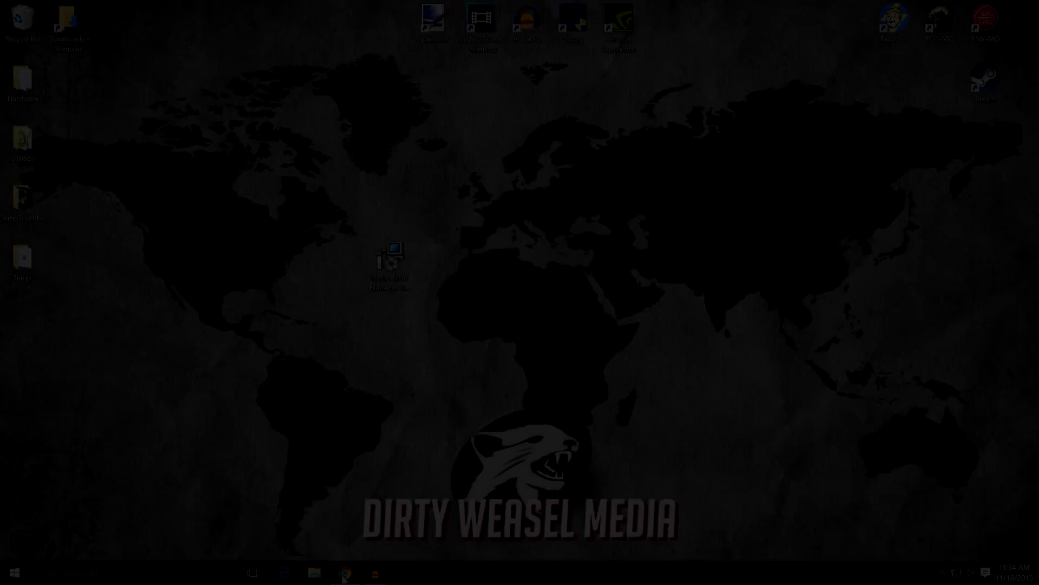
- Open the Nexus Mod Manager page on the Fallout 4 Nexus site in Chrome and download the Vista, Win 7, 8, 10 version
click(345, 573)
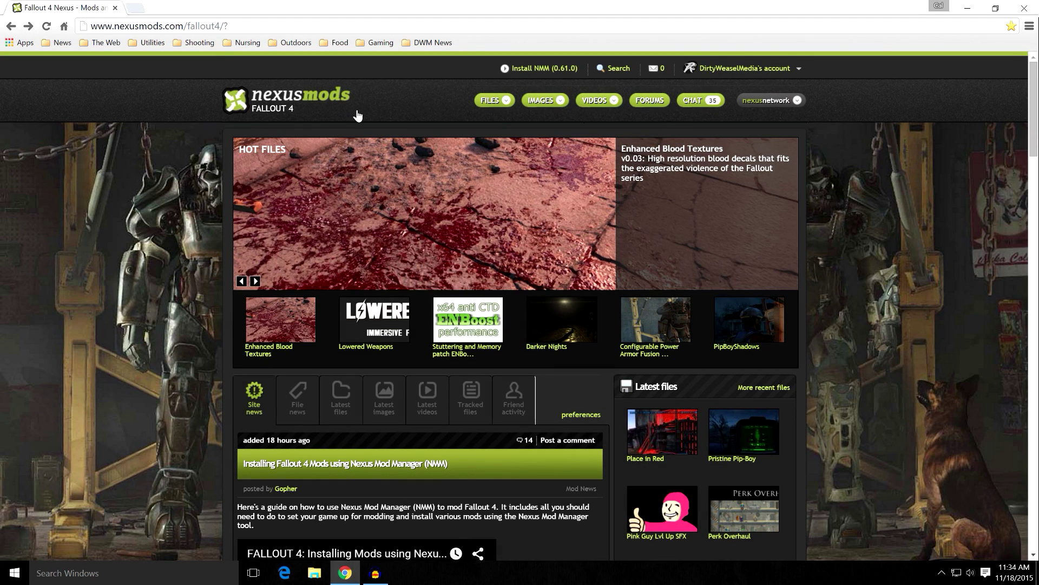
click(491, 101)
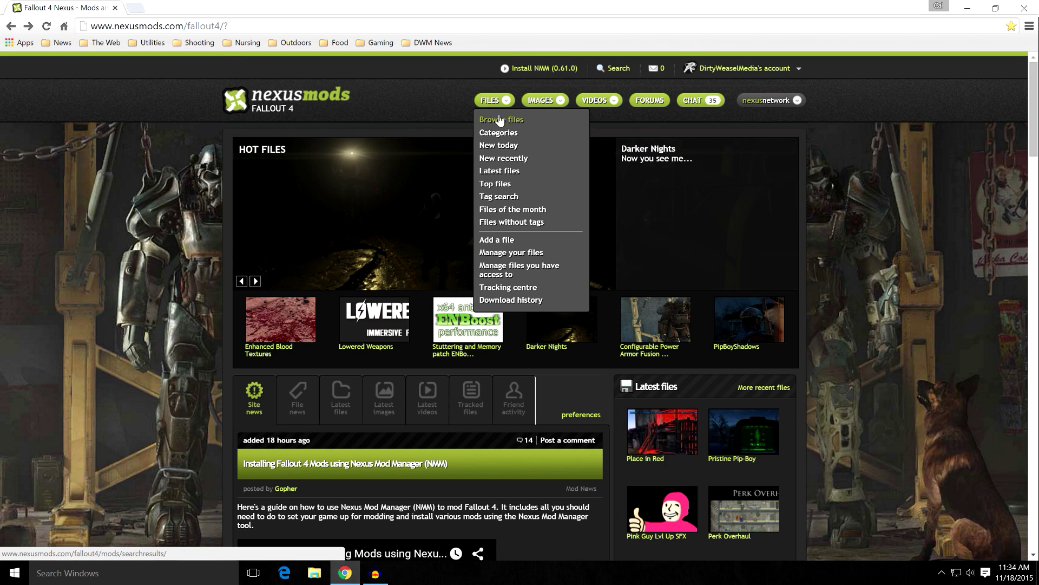
click(449, 96)
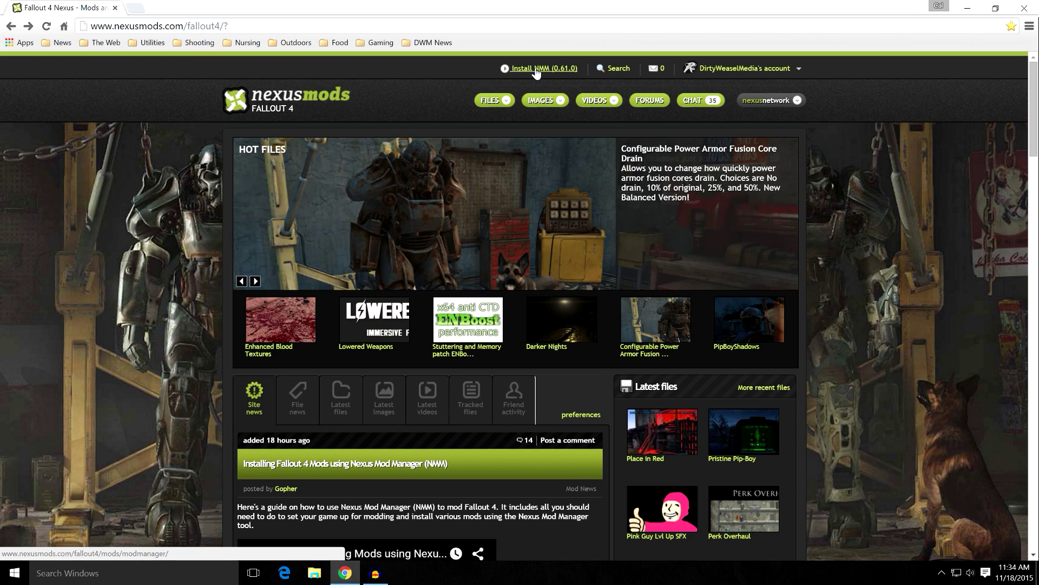
click(535, 69)
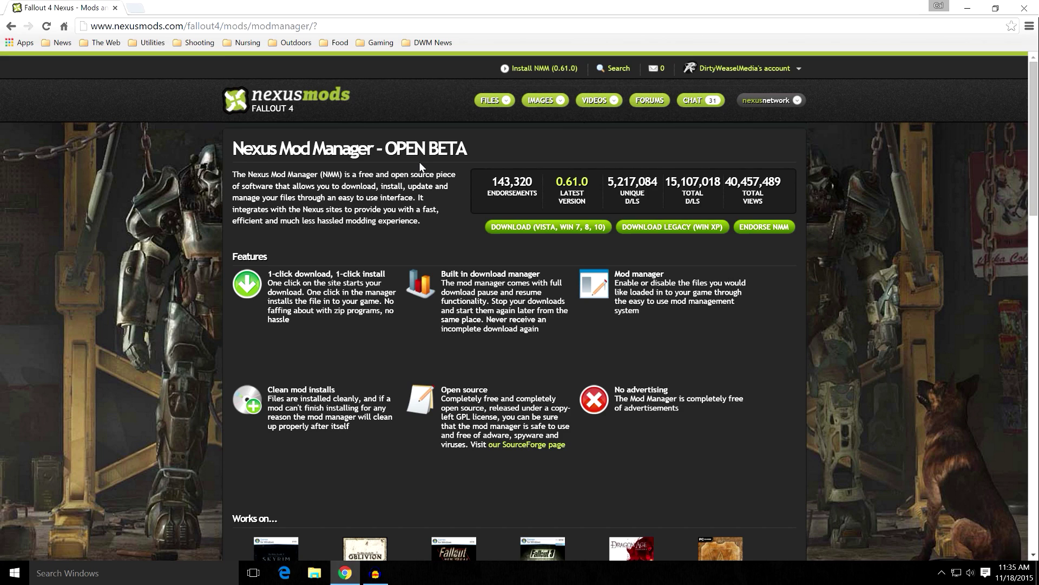
click(768, 101)
click(561, 228)
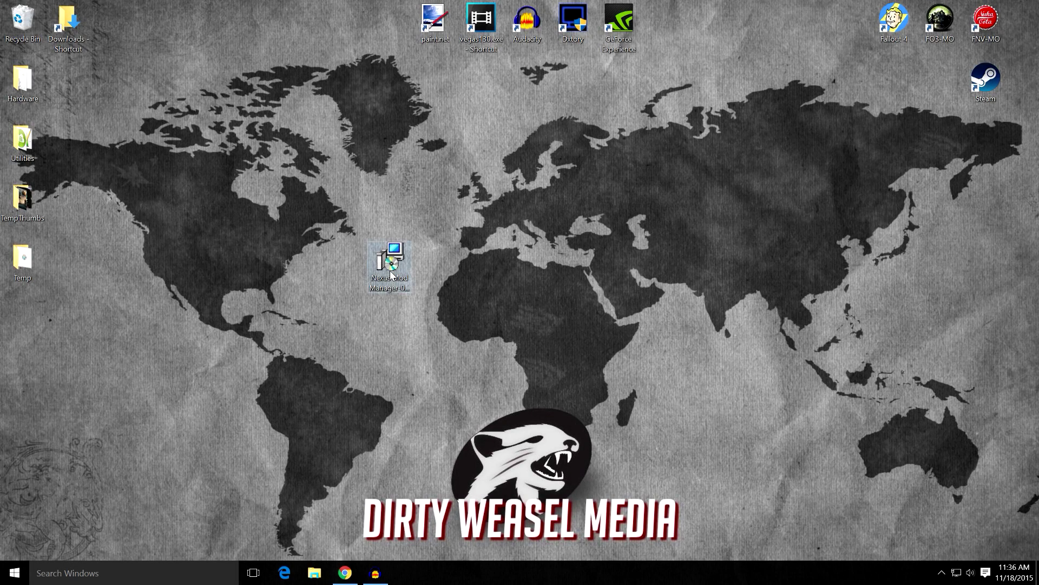
- Run the Nexus Mod Manager installer from the desktop, allow it to make changes, and choose English as setup language
mouse_move(390, 274)
mouse_down()
mouse_move(445, 206)
mouse_move(353, 255)
mouse_move(388, 275)
mouse_up()
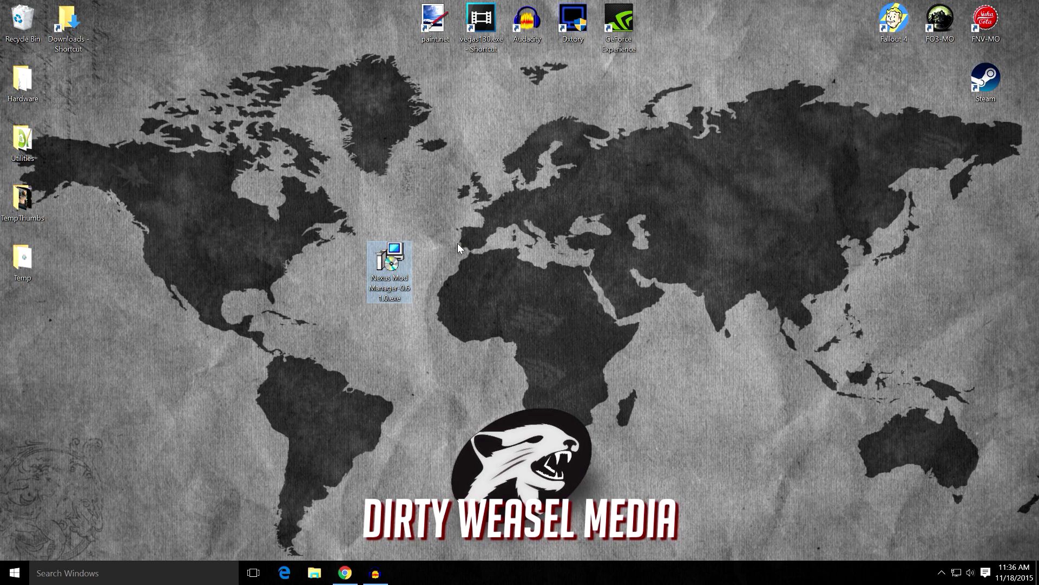
double_click(392, 261)
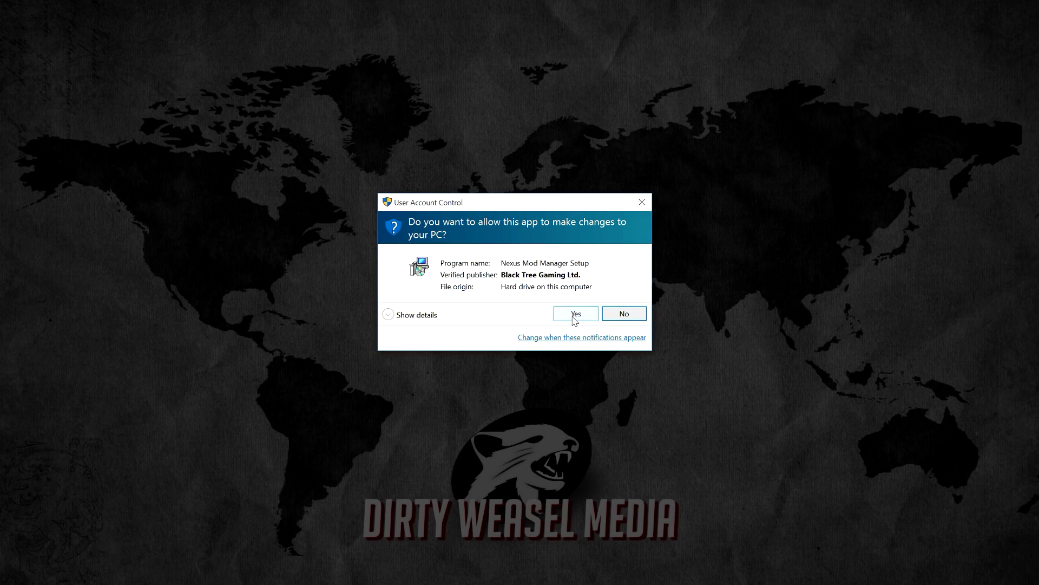
click(576, 315)
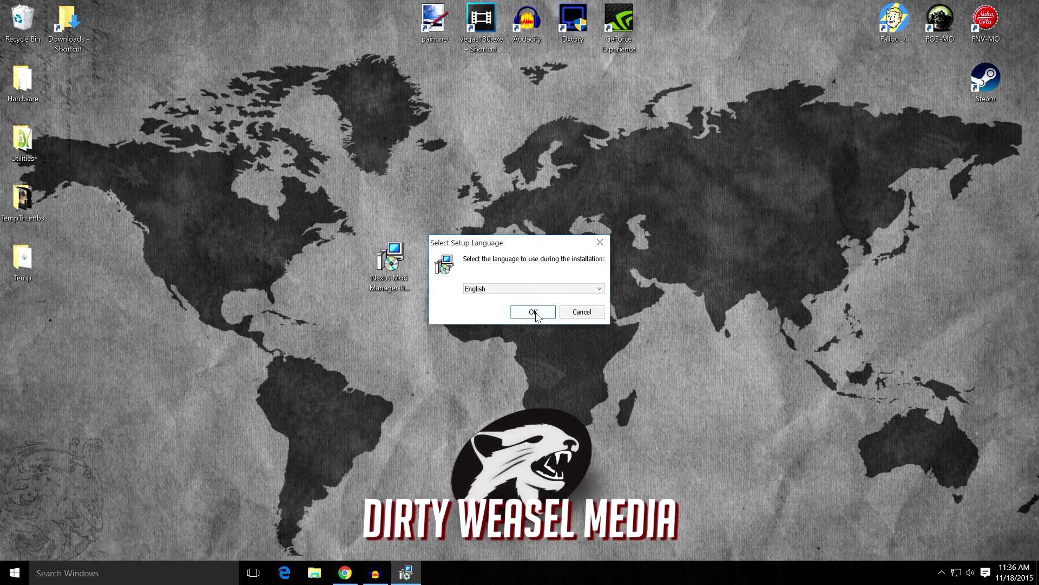
click(533, 312)
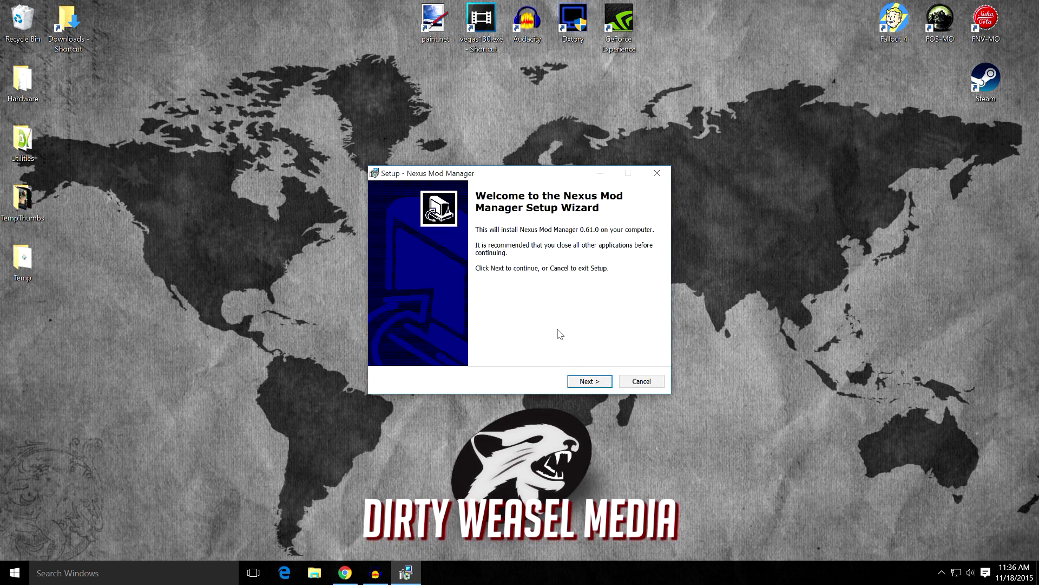
- Accept the Nexus Mod Manager license agreement and continue past the release notes to the destination selection
click(579, 379)
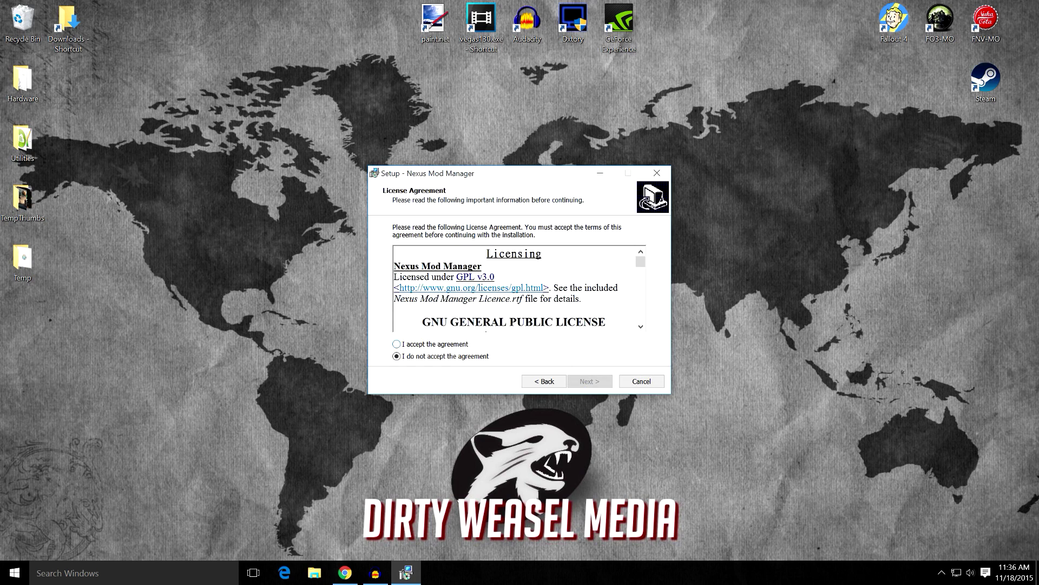
mouse_move(644, 266)
mouse_down()
mouse_move(644, 288)
mouse_move(644, 267)
mouse_up()
click(398, 345)
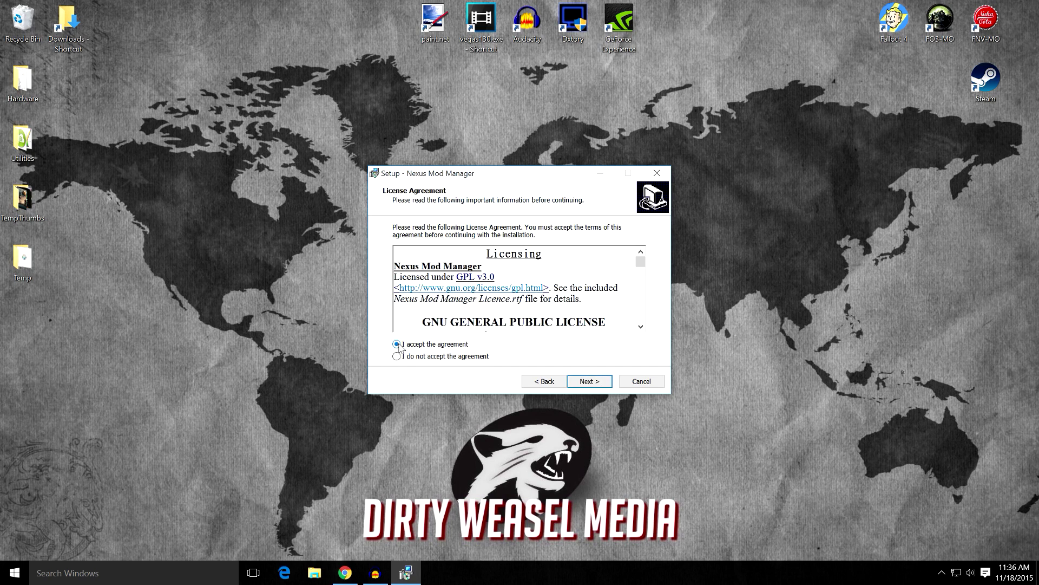
click(579, 382)
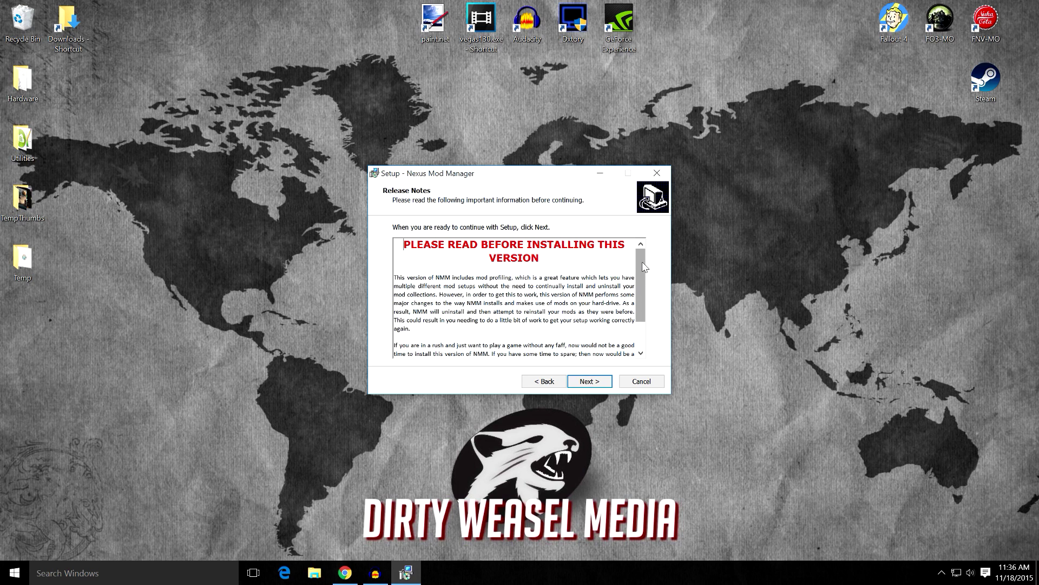
drag(642, 261, 404, 245)
click(590, 382)
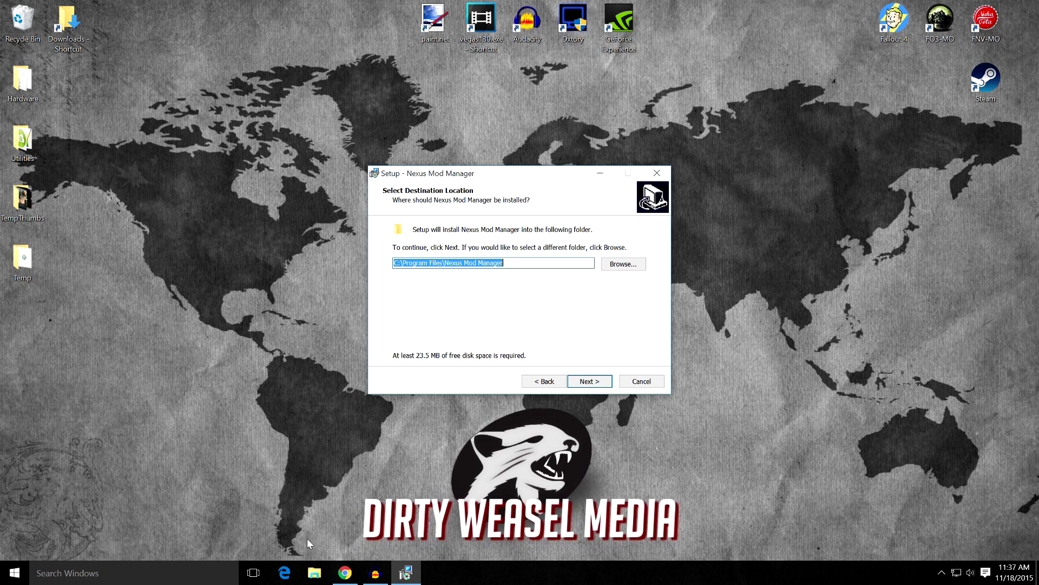
- Check the folders on the Games (G:) drive in File Explorer and close the window
click(314, 572)
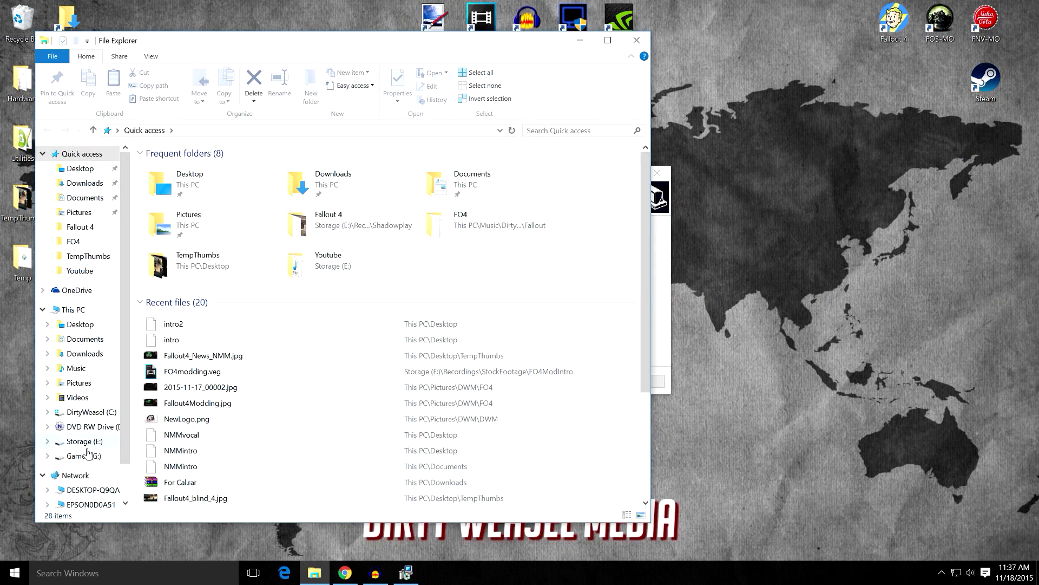
click(84, 455)
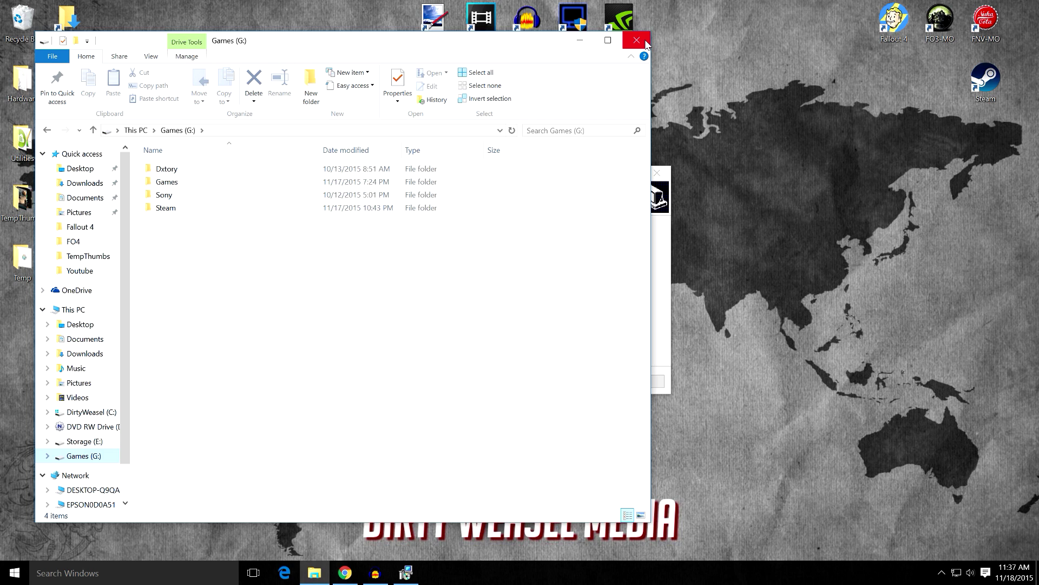
click(644, 42)
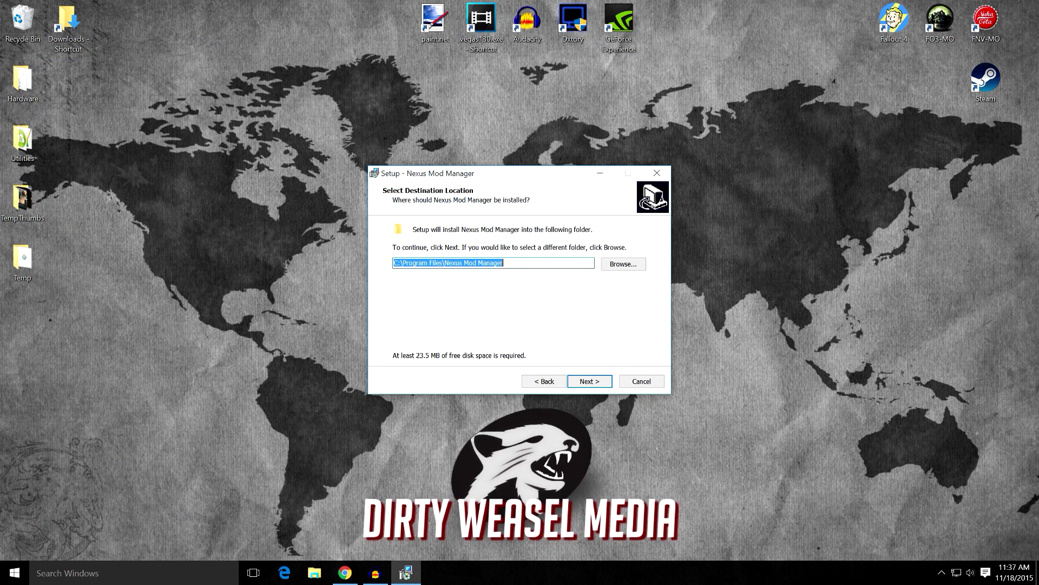
- Set the installation folder to G:\Program Files\Nexus Mod Manager and continue the setup
click(396, 263)
key(BackSpace)
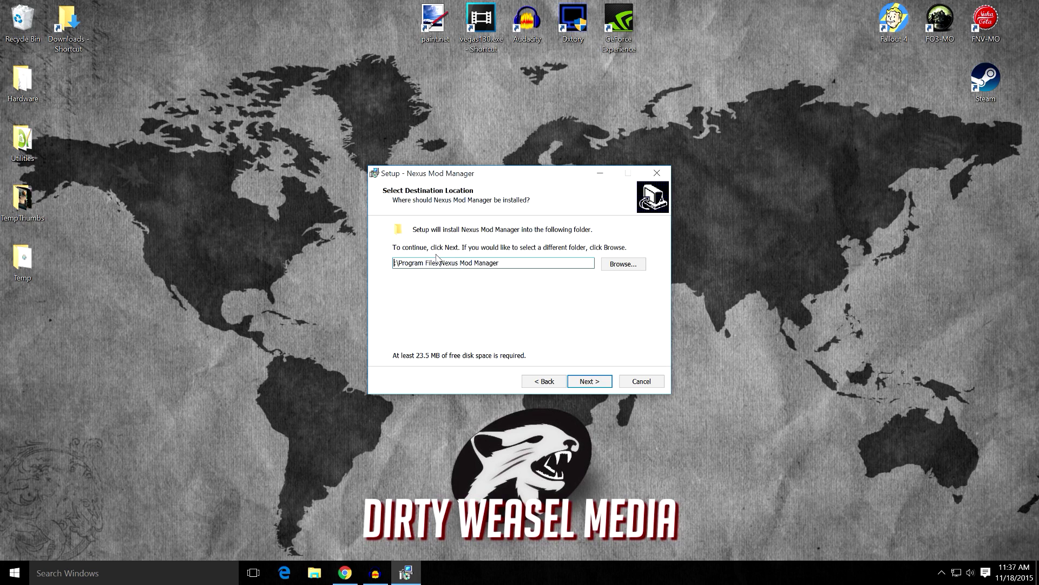
text(G:)
click(617, 267)
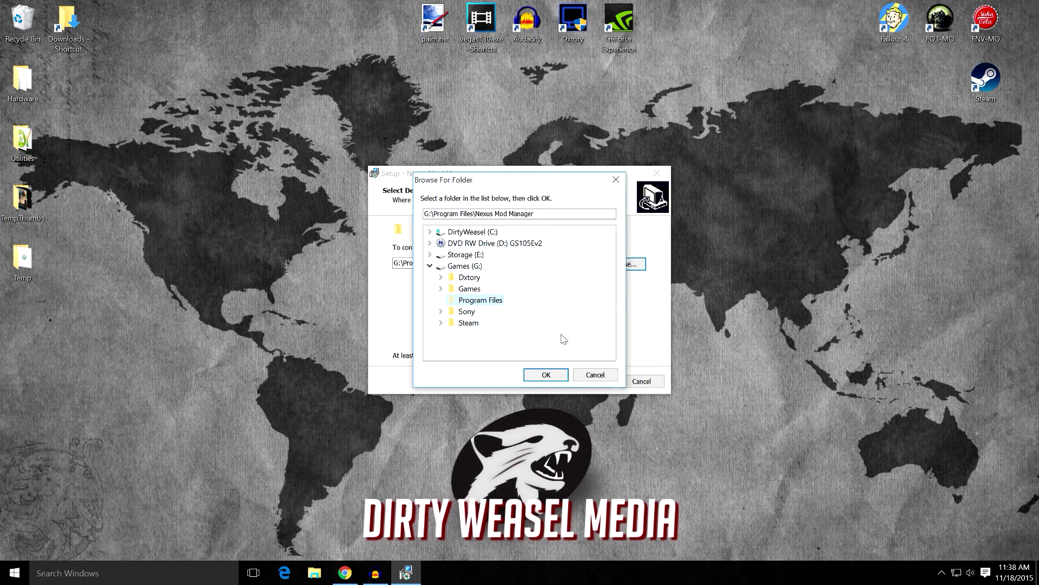
click(430, 232)
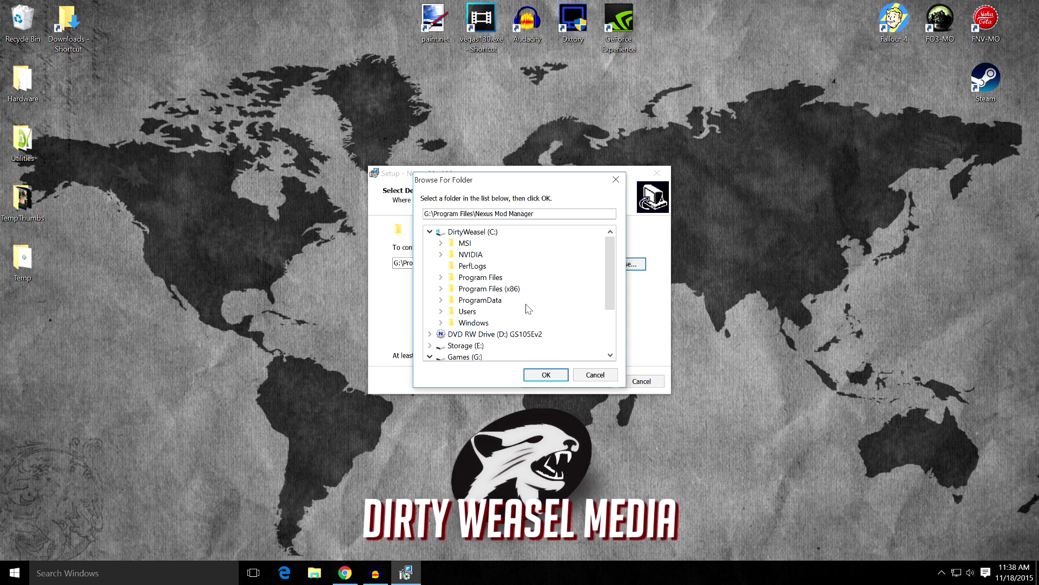
click(595, 375)
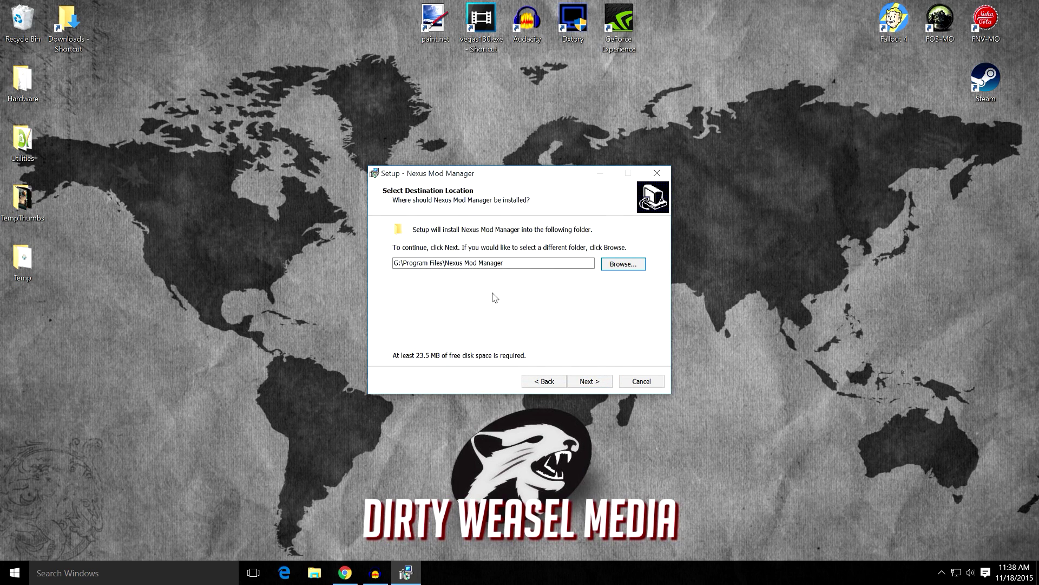
click(589, 381)
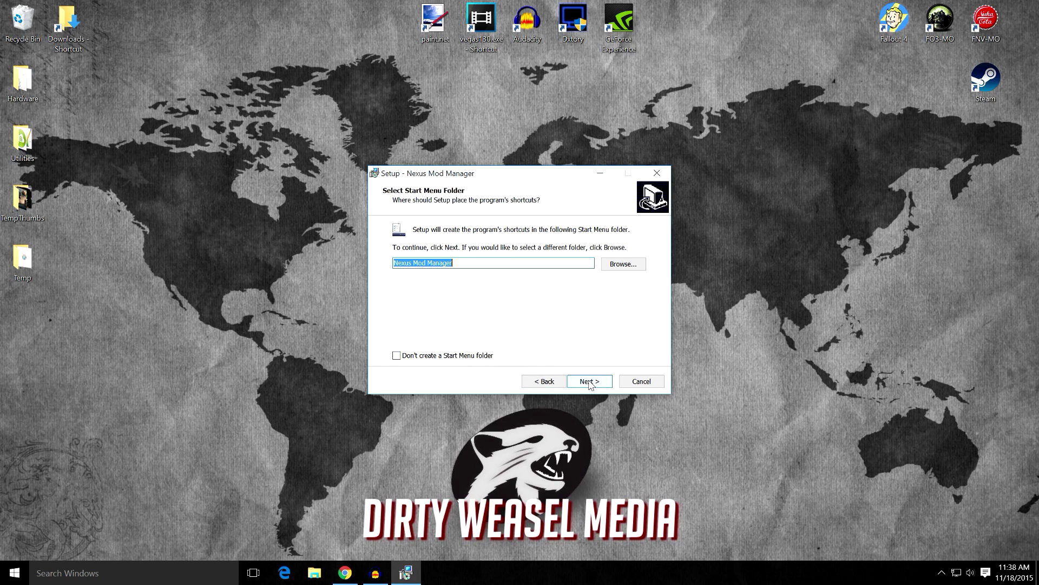
- Keep the default Start Menu folder, desktop icon and file associations, review the summary, and install Nexus Mod Manager
click(589, 381)
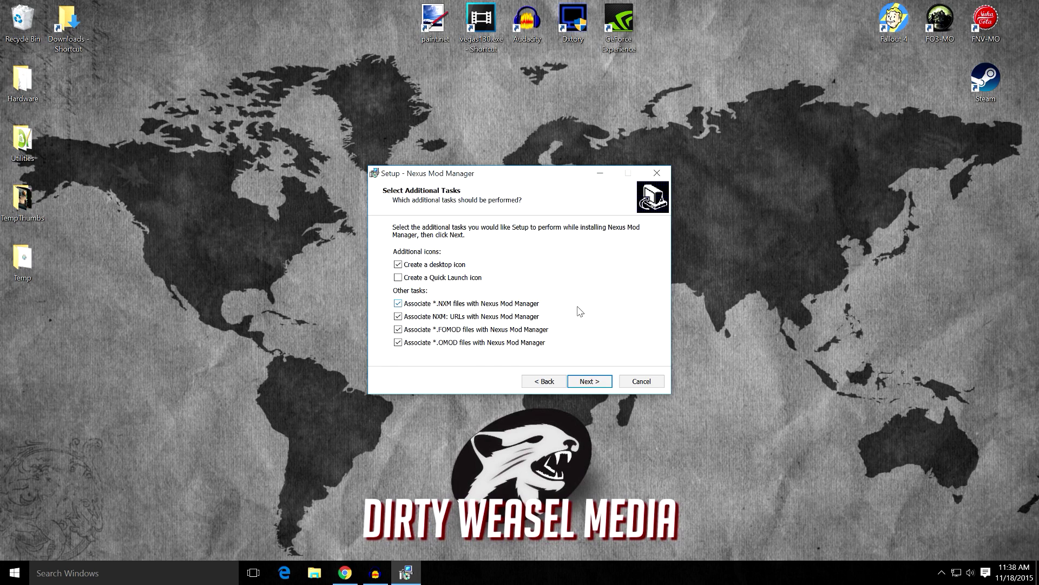
click(590, 382)
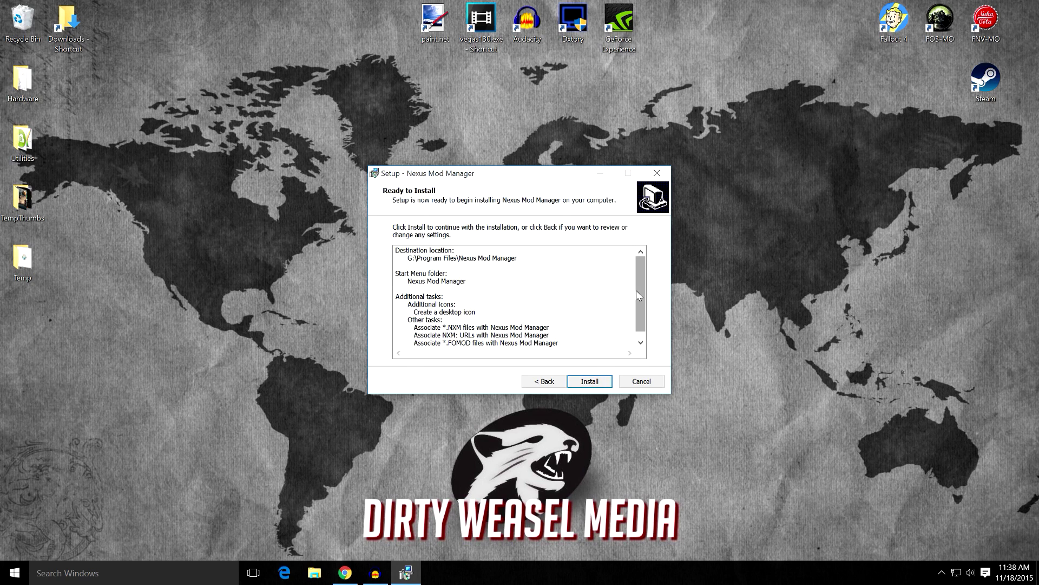
mouse_move(638, 270)
mouse_down()
mouse_move(638, 290)
mouse_move(638, 259)
mouse_up()
click(592, 379)
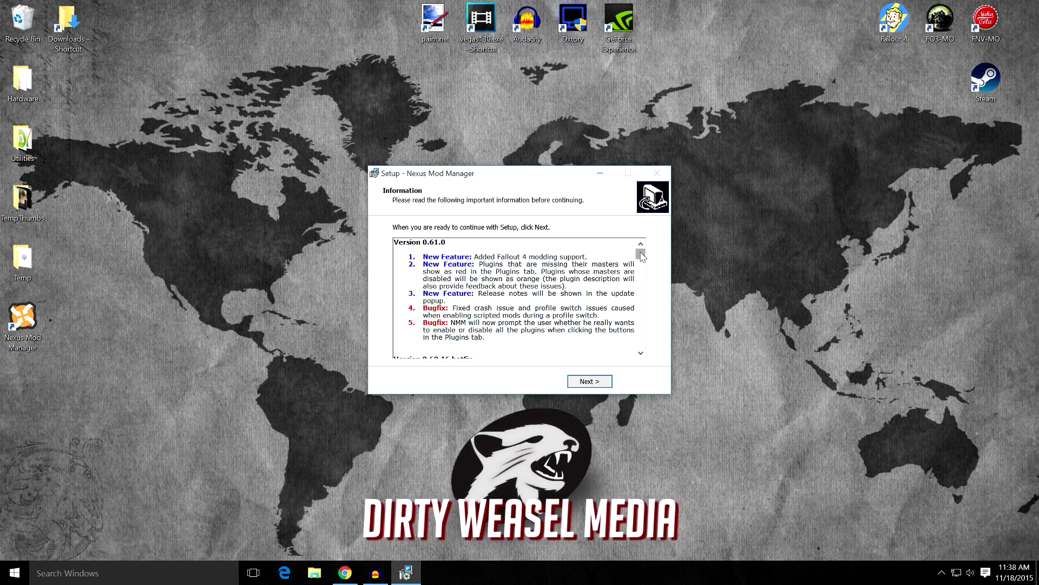
- Continue past the version information and finish the setup with Launch Nexus Mod Manager enabled
mouse_move(642, 256)
mouse_down()
mouse_move(641, 279)
mouse_move(641, 254)
mouse_up()
mouse_move(644, 257)
mouse_down()
mouse_move(641, 297)
mouse_move(642, 253)
mouse_up()
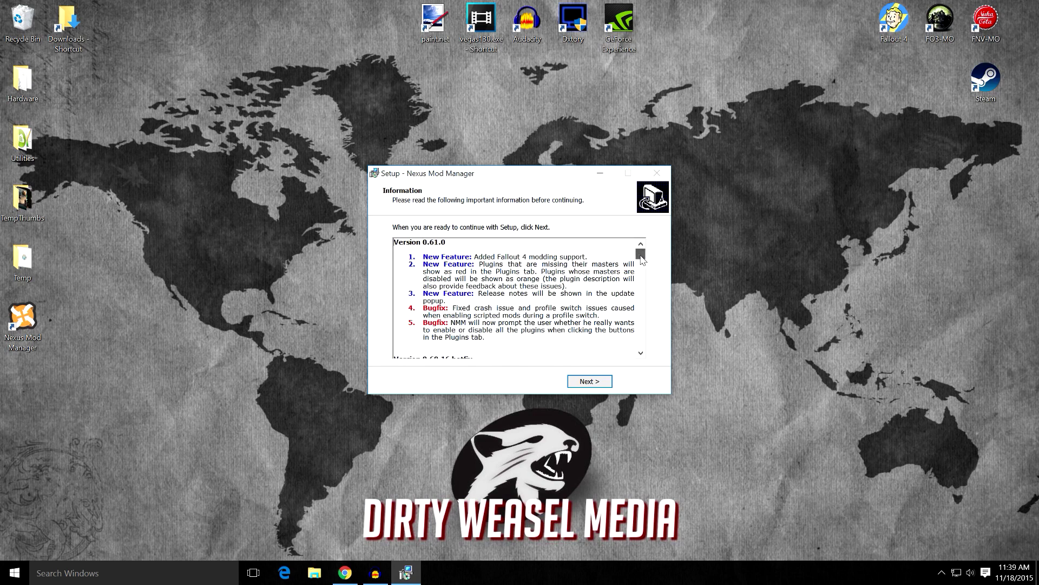
click(586, 384)
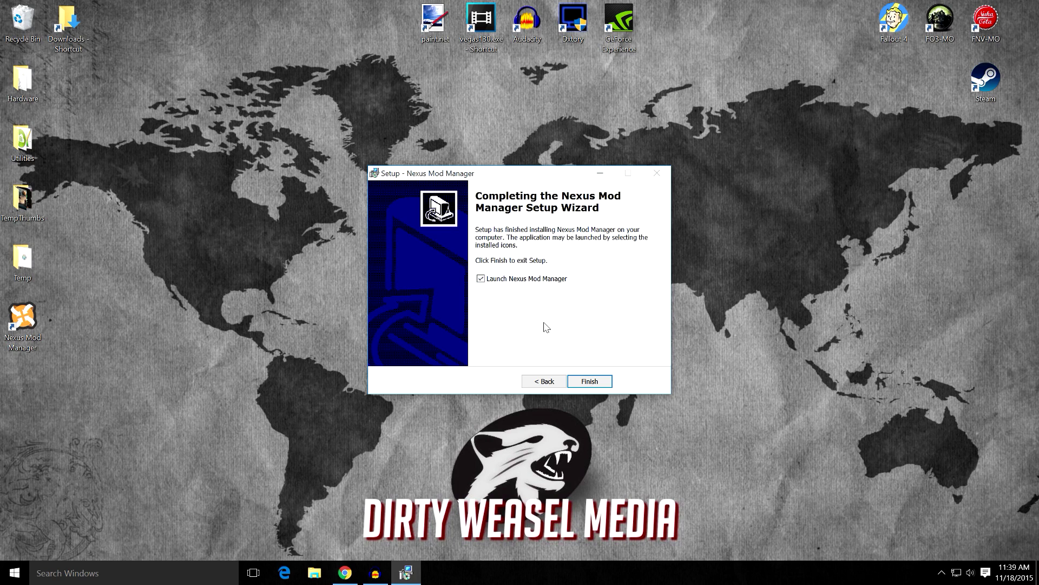
click(596, 382)
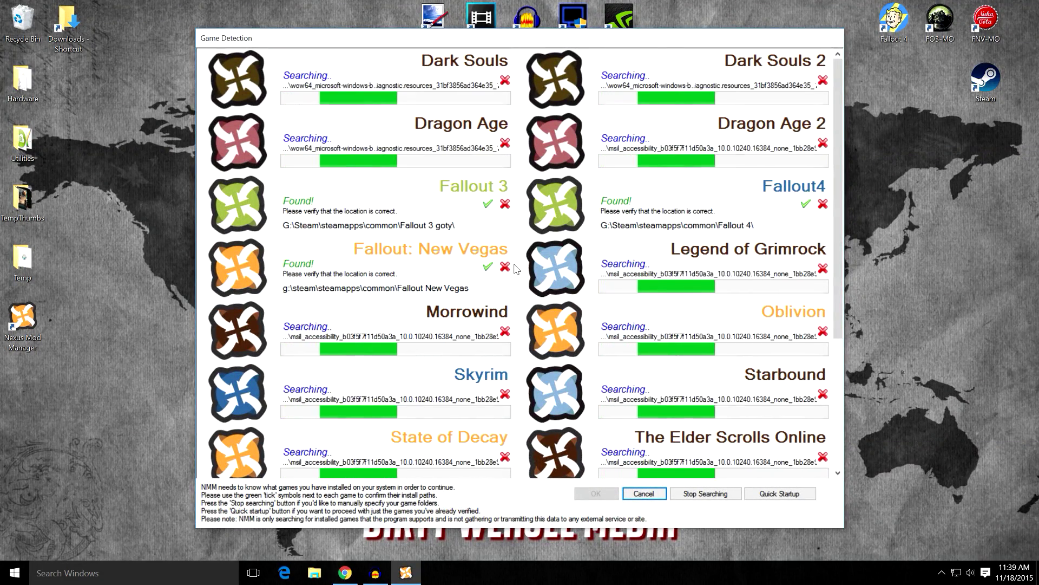
- Widen the Game Detection window, confirm the Fallout4 install path, and proceed with Quick Startup
drag(413, 44, 294, 43)
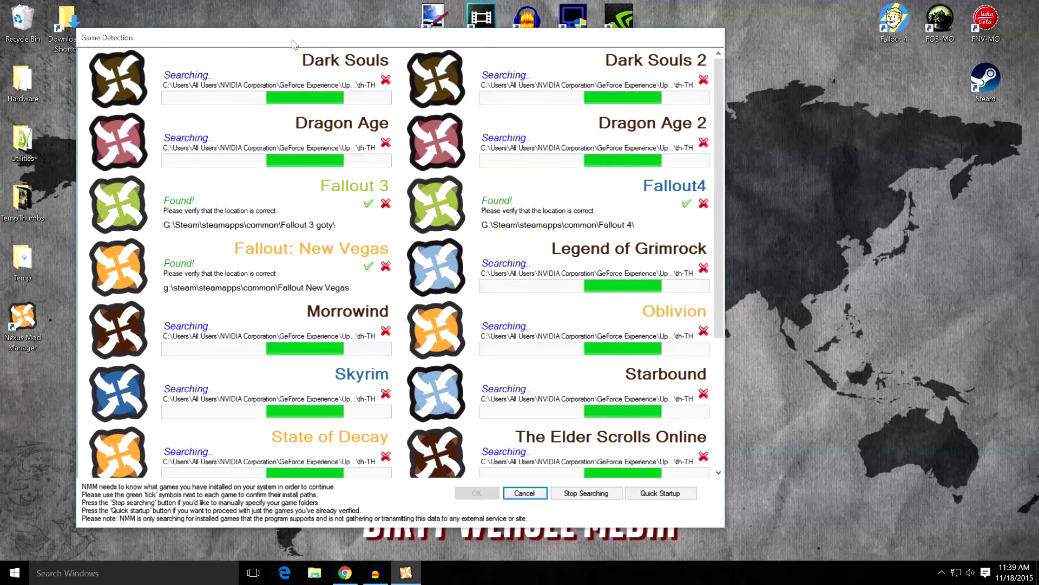
drag(726, 178, 909, 140)
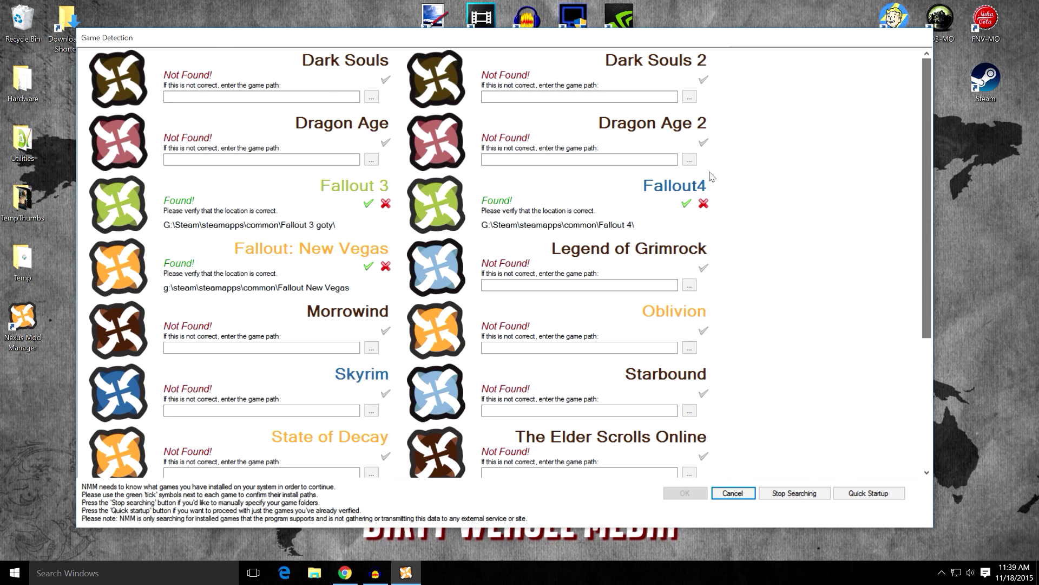
click(687, 204)
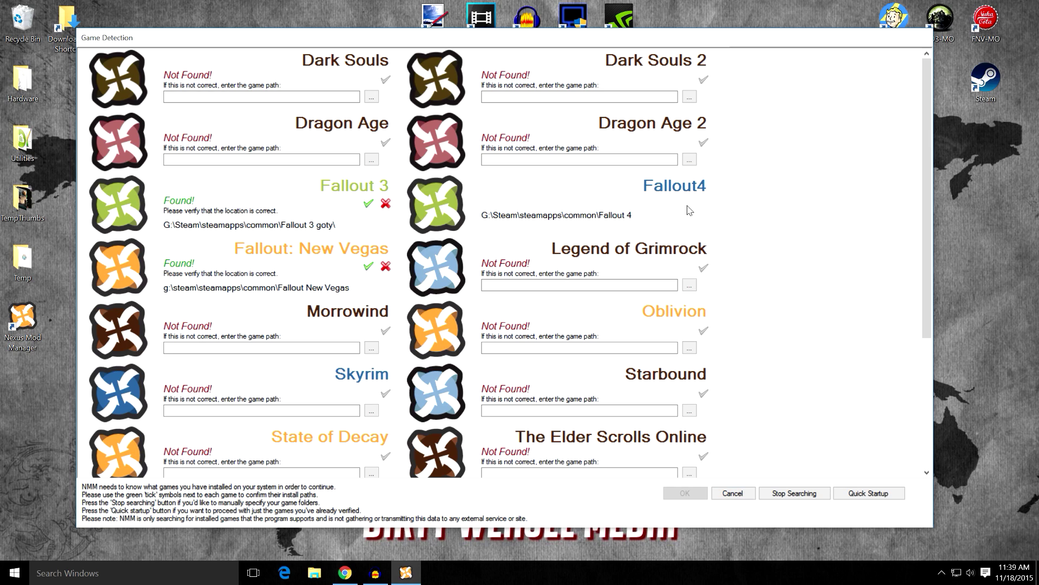
click(847, 494)
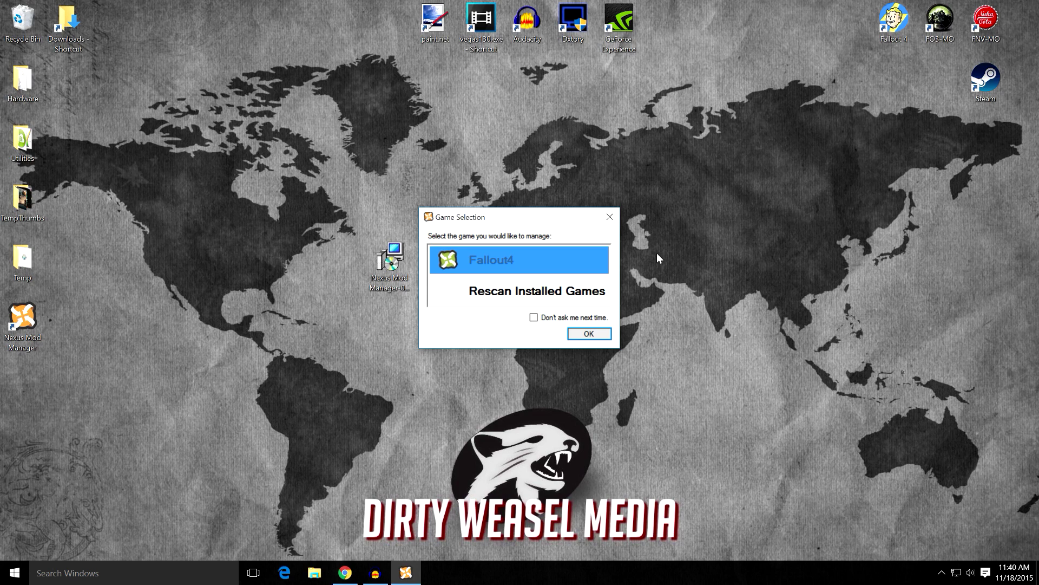
- Choose Fallout4 as the game to manage without being asked next time, and continue to the folder setup
click(534, 318)
click(587, 335)
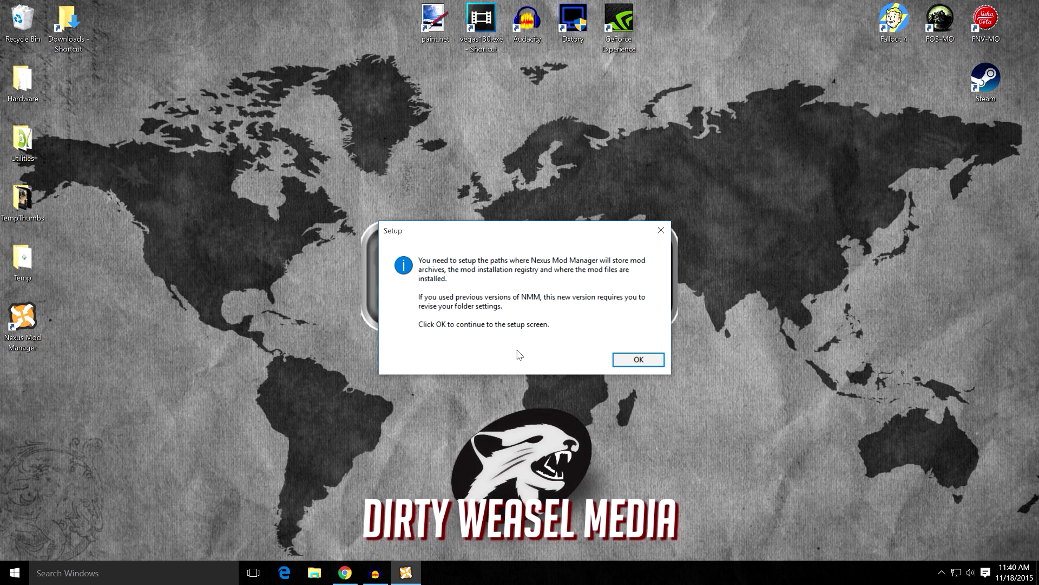
click(636, 360)
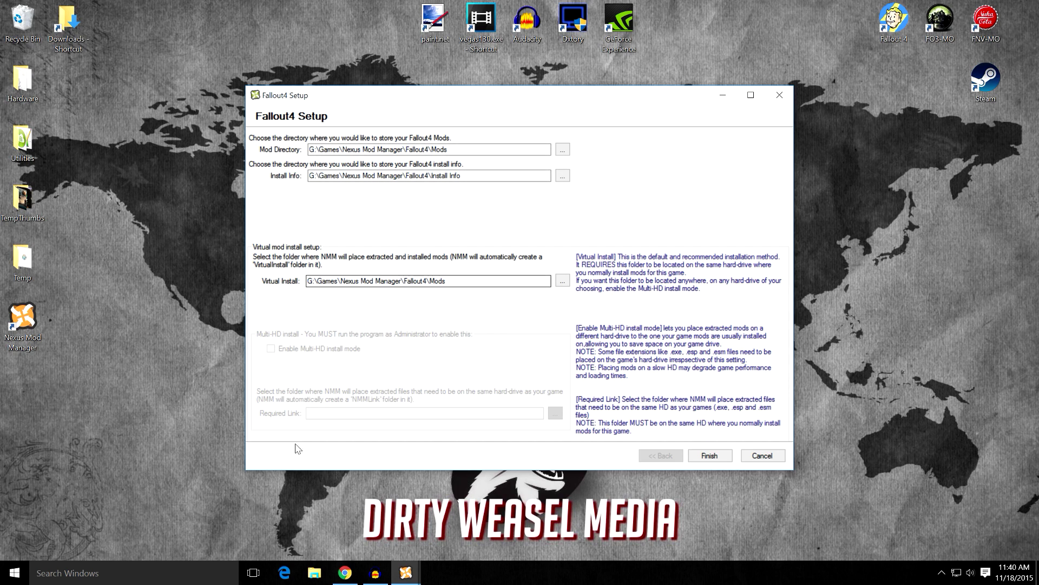
- Examine the contents of the Storage (E:) drive in File Explorer, and close the window
click(314, 572)
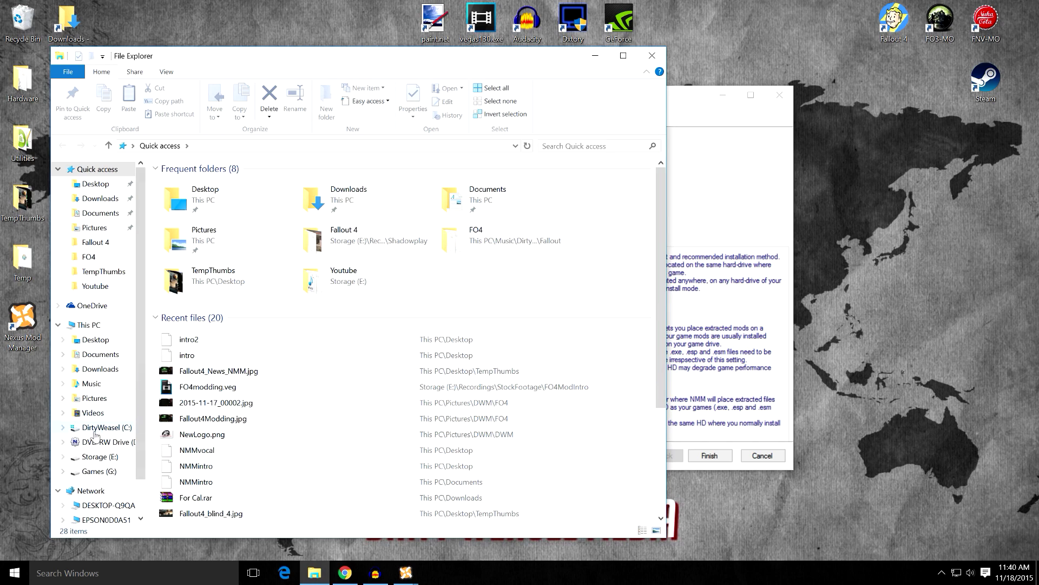
click(96, 458)
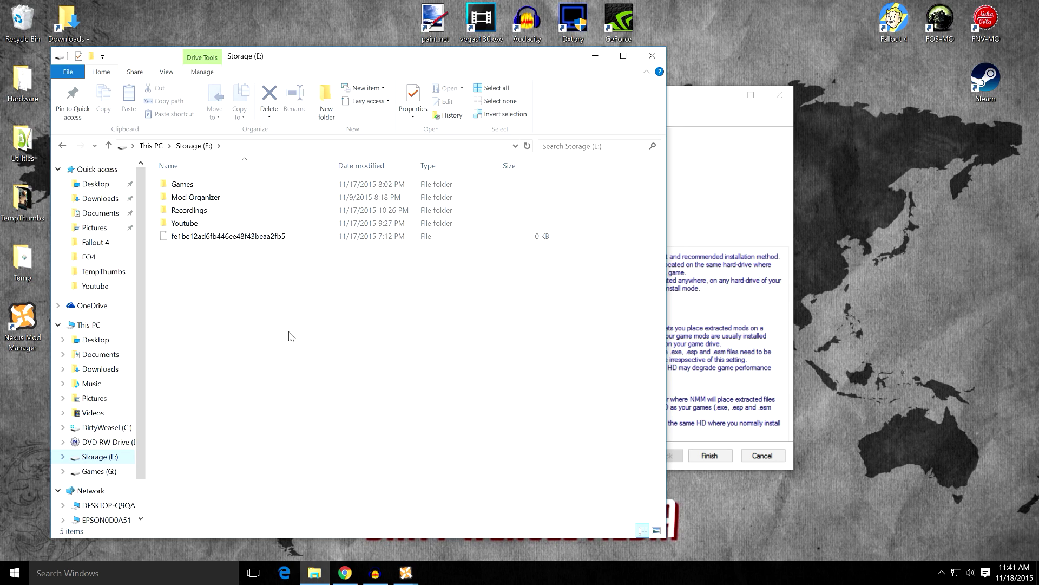
click(653, 56)
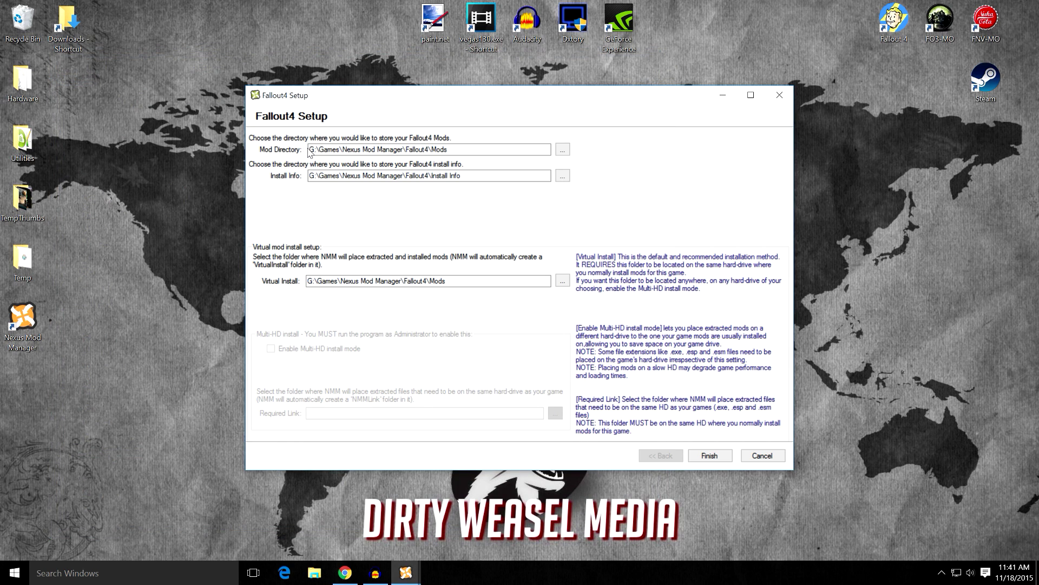
- Set the Mod Directory to E:\Games\Nexus Mod Manager\Fallout4\Mods and Install Info to E:\Games\Nexus Mod Manager\Fallout4\Install Info
click(313, 150)
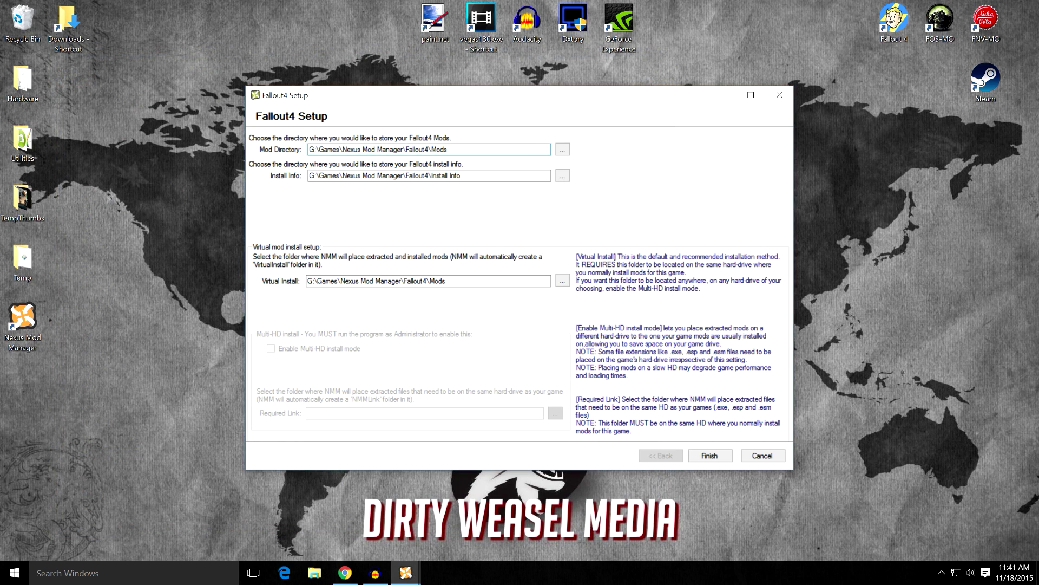
key(BackSpace)
key(BackSpace)
text(E:)
click(313, 176)
key(BackSpace)
key(BackSpace)
text(E:)
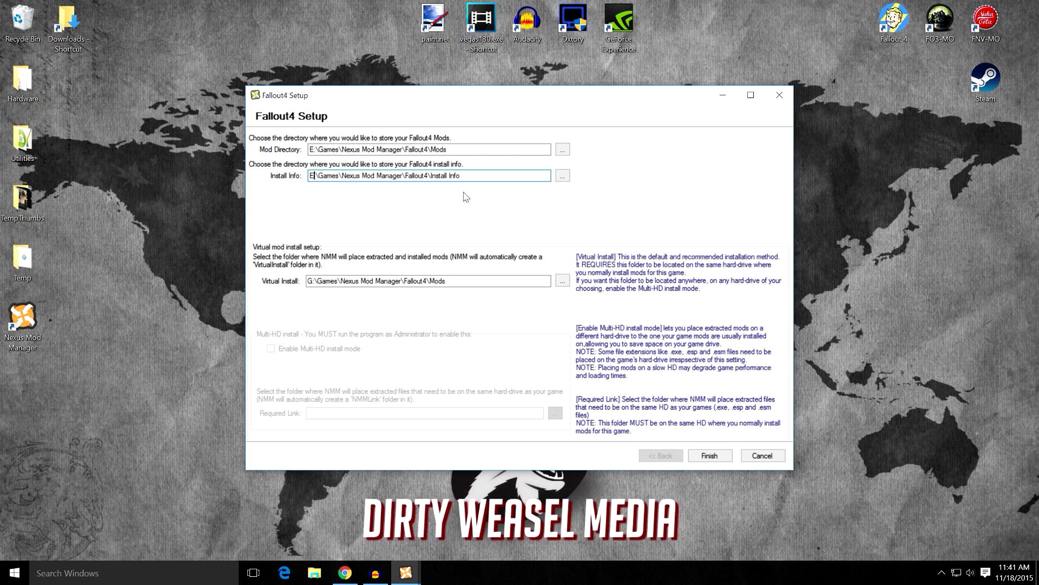
click(562, 177)
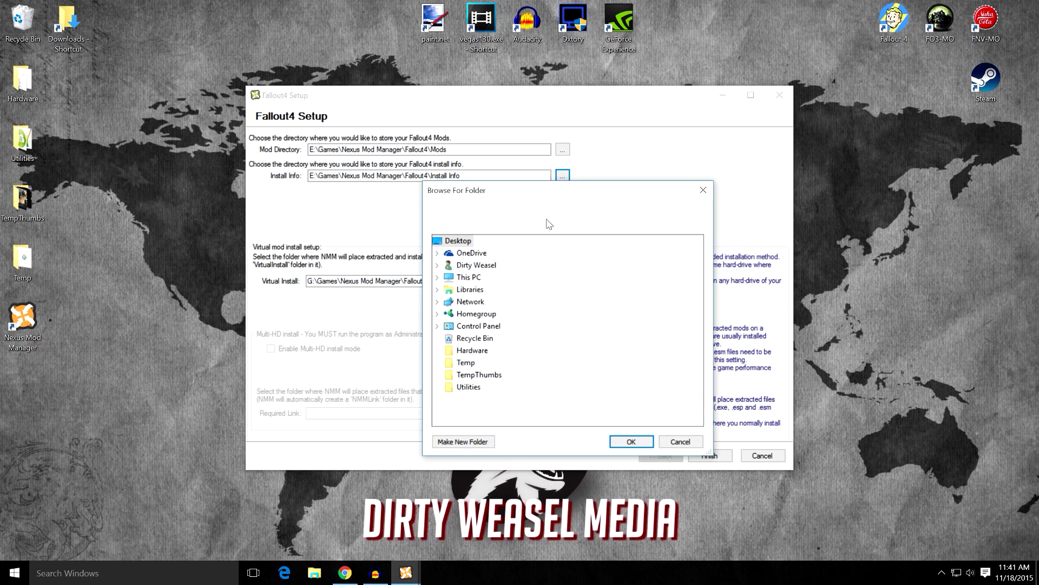
click(680, 442)
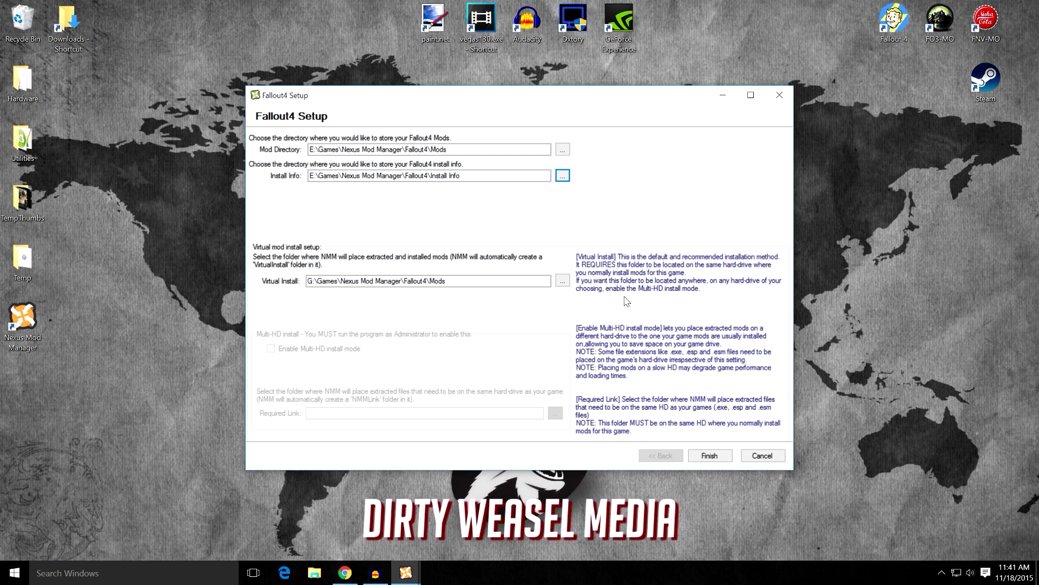
- Finish the Fallout4 setup with the chosen folders and decline the Nexus categories in favour of organising them manually
click(702, 454)
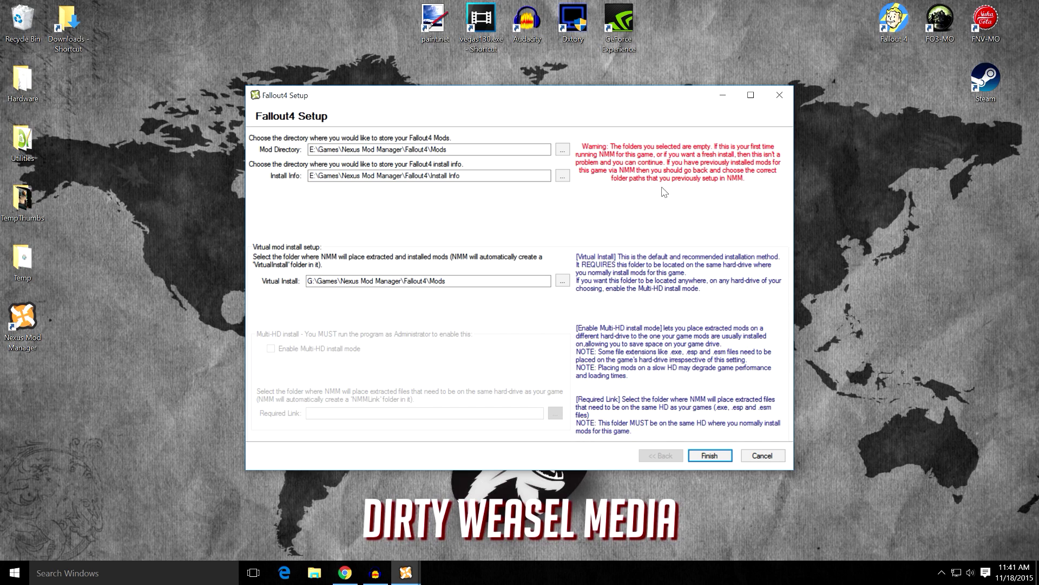
click(705, 458)
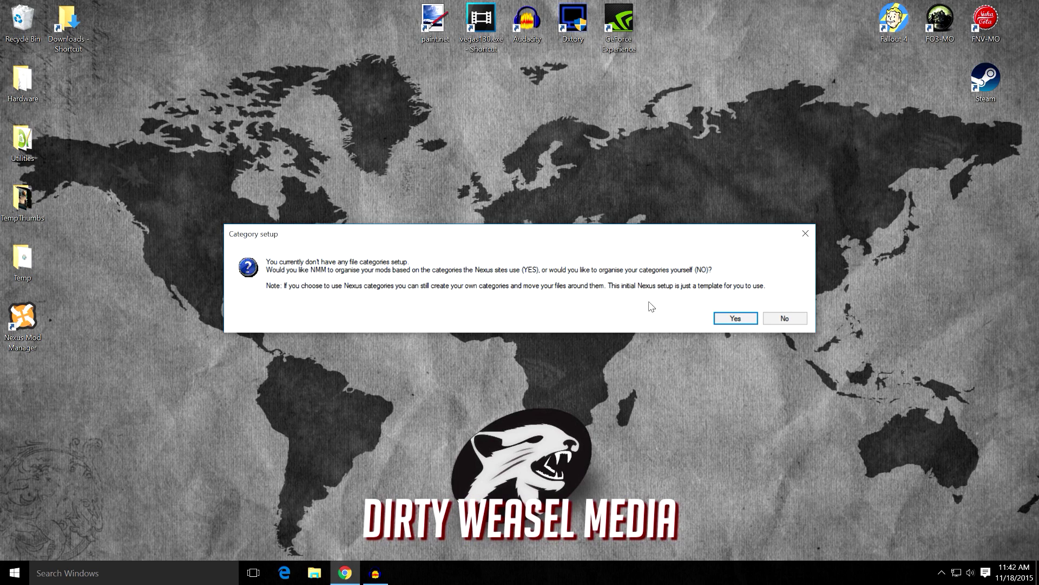
click(786, 319)
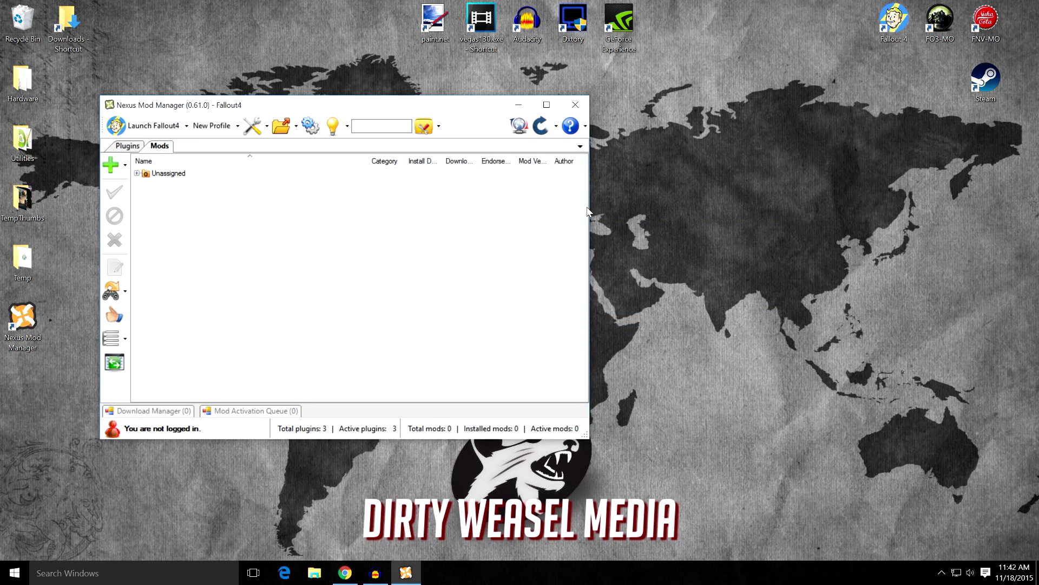
- Enlarge and reposition the Nexus Mod Manager window, and switch the mod list out of category view
drag(591, 207, 957, 209)
drag(644, 108, 614, 51)
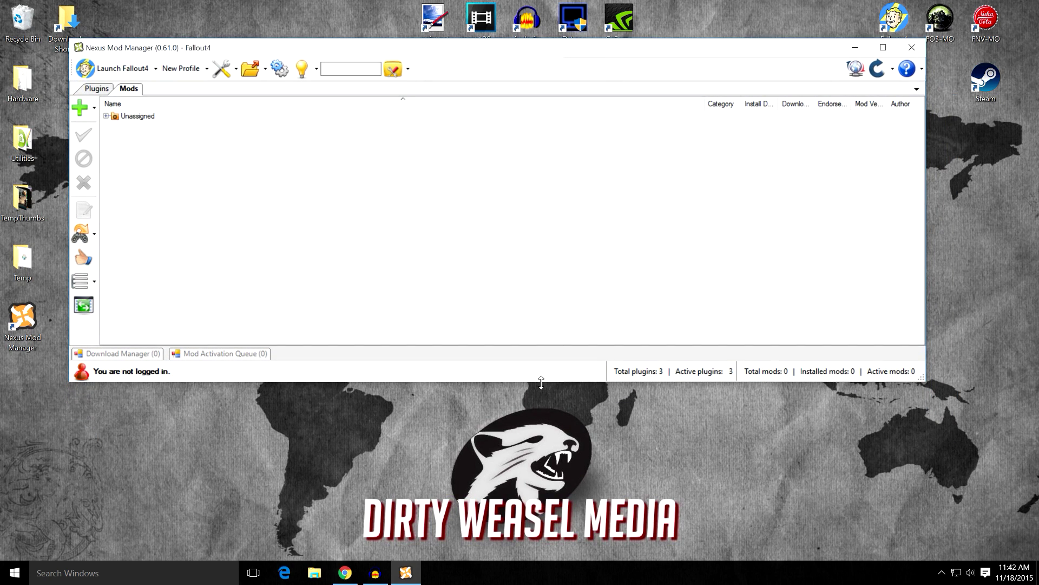
drag(543, 382, 543, 487)
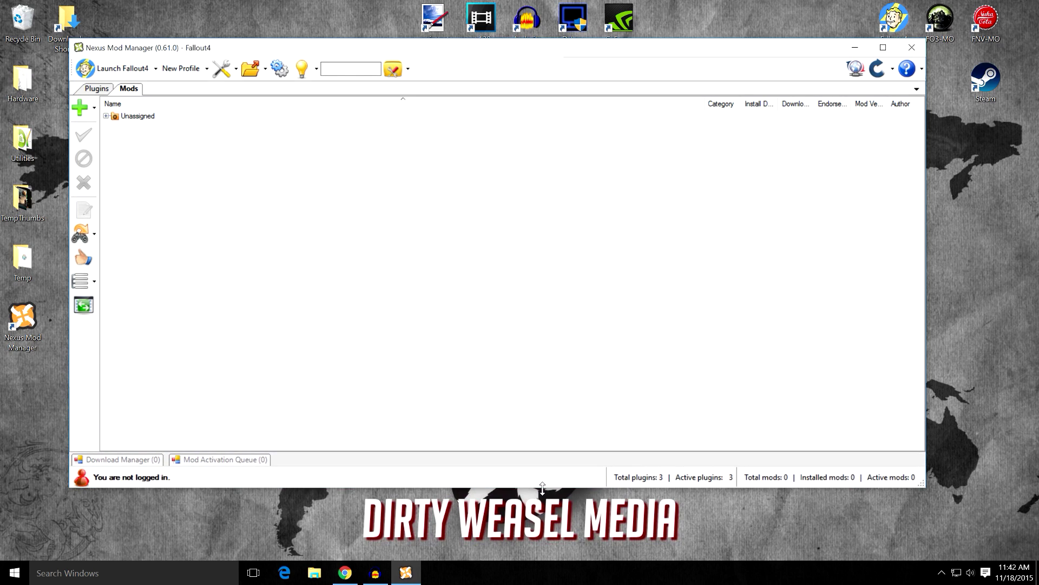
click(90, 313)
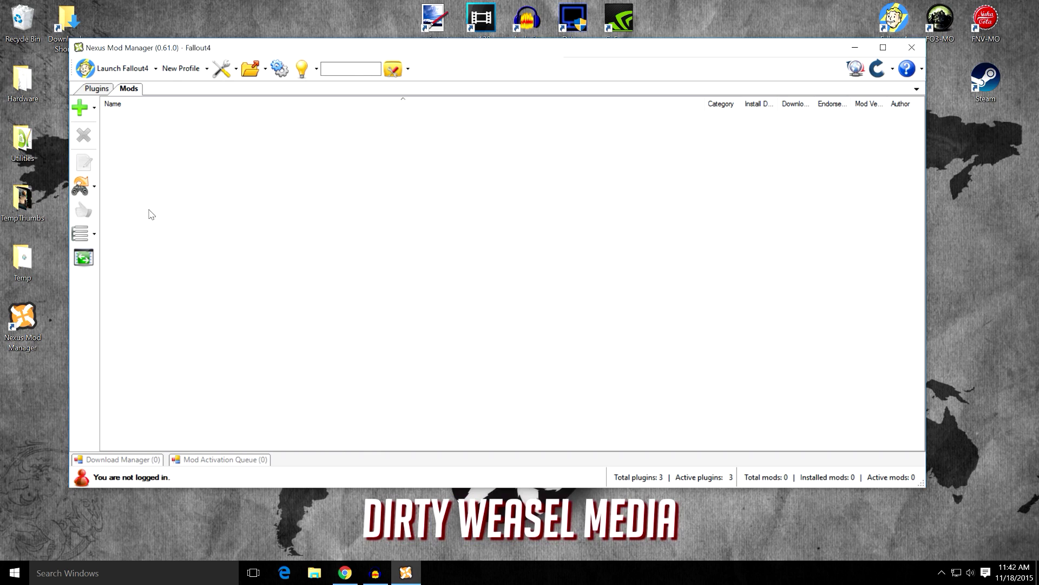
- Launch Fallout4 from the manager, keep the manager open after launching with the choice remembered, and exit the game launcher
click(95, 71)
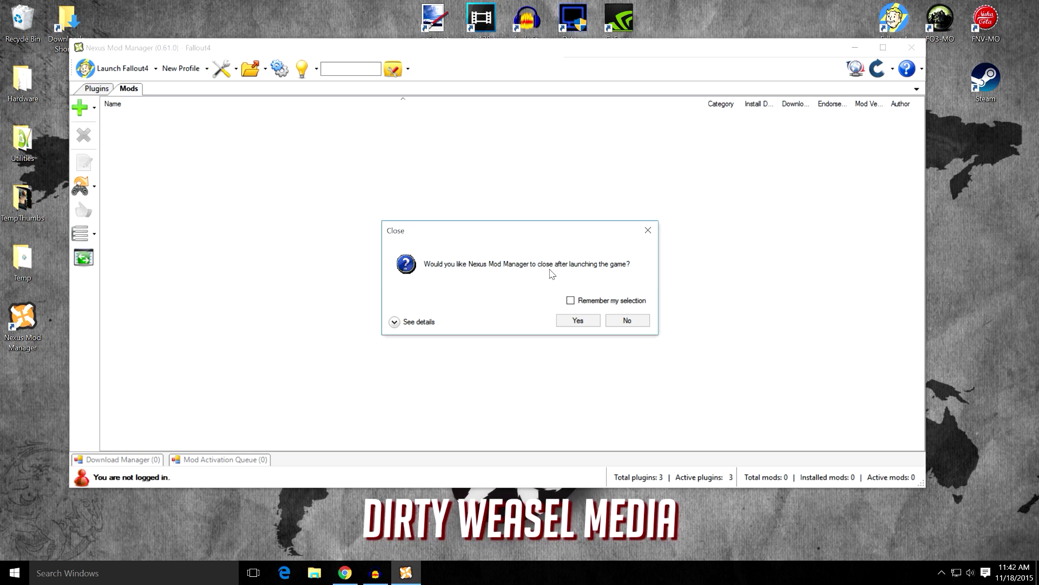
click(571, 300)
click(617, 322)
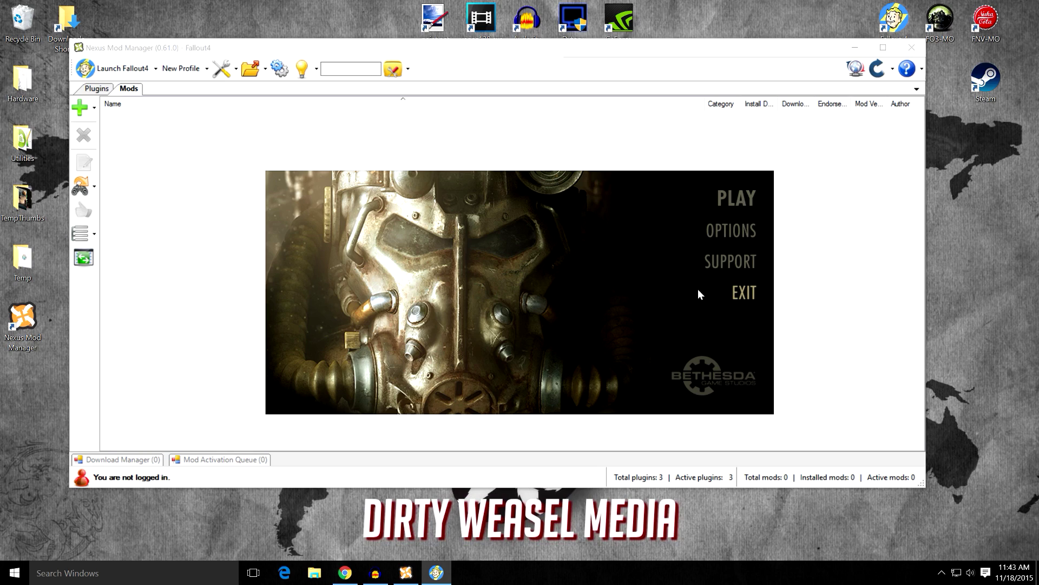
click(740, 292)
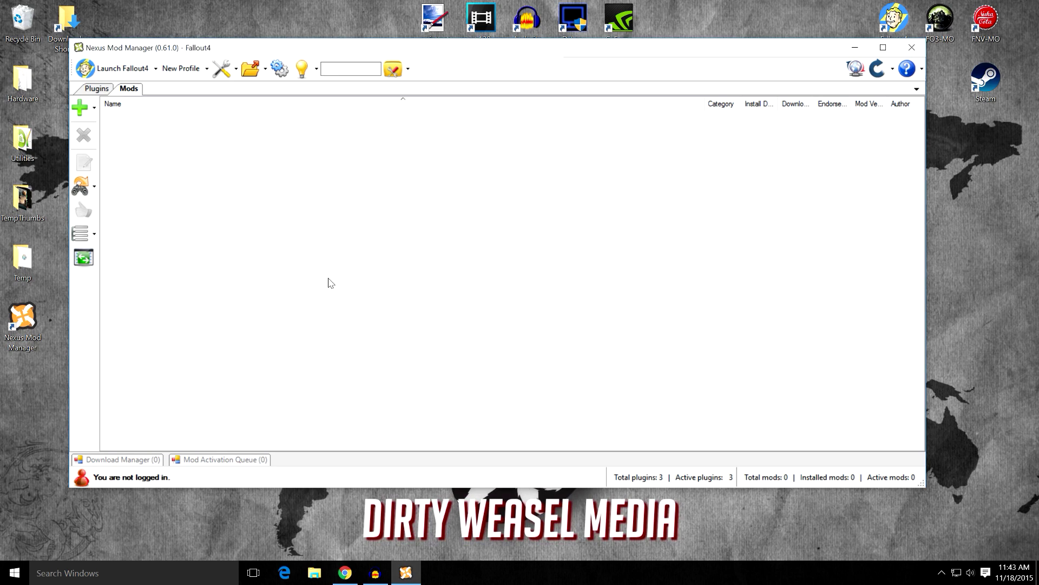
click(156, 73)
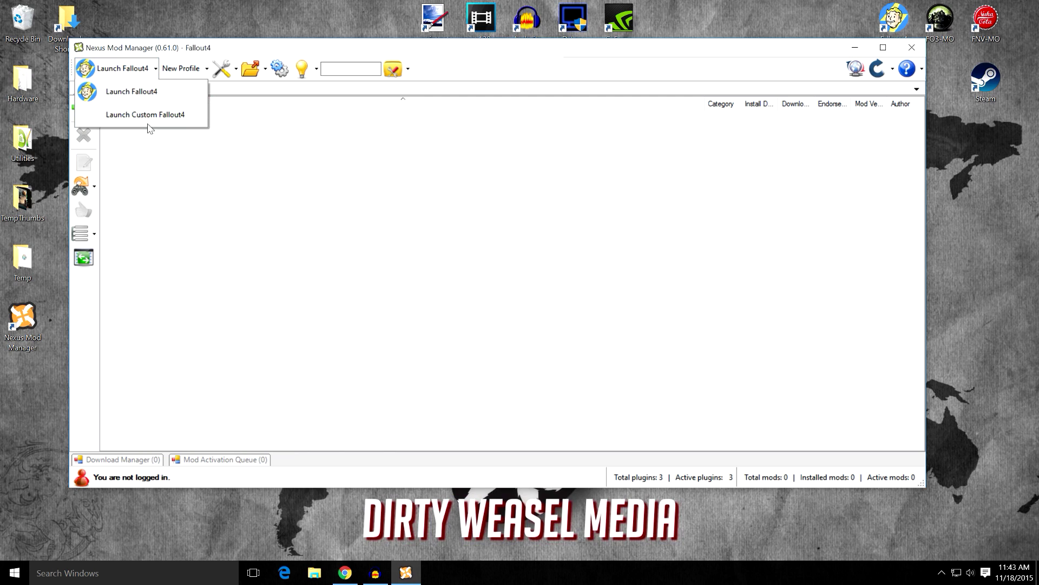
click(224, 116)
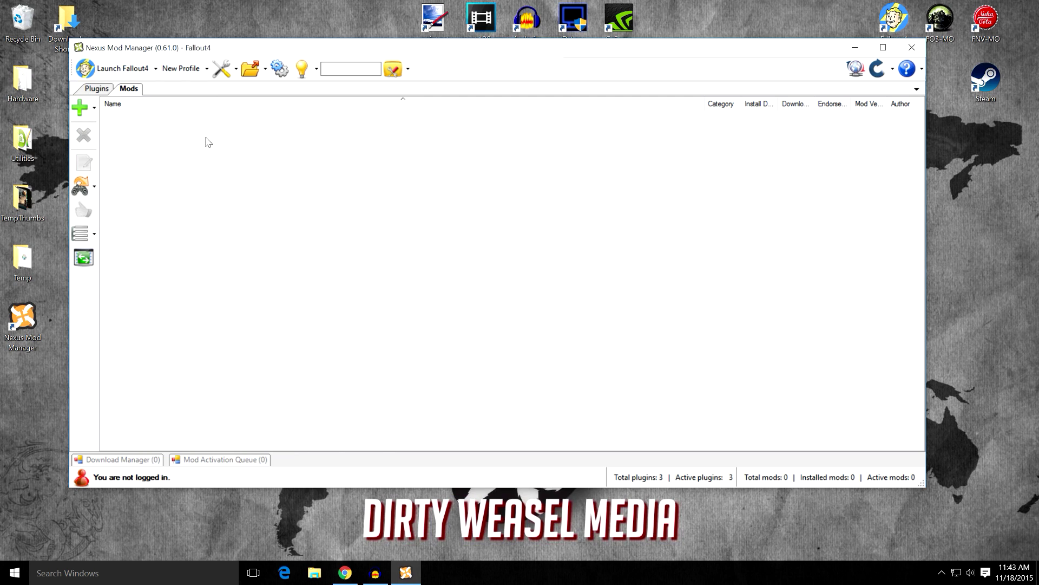
click(207, 70)
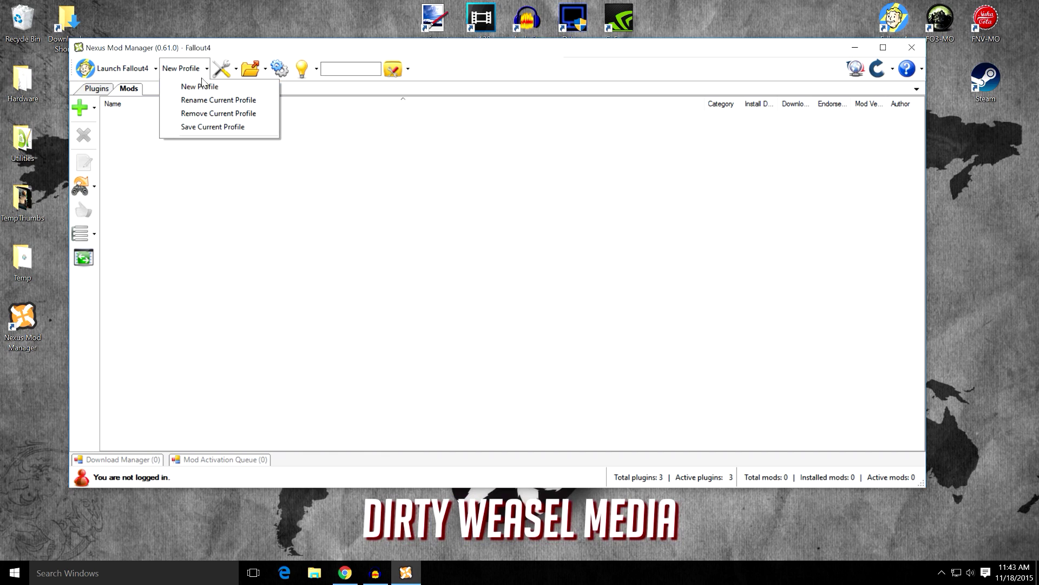
click(202, 100)
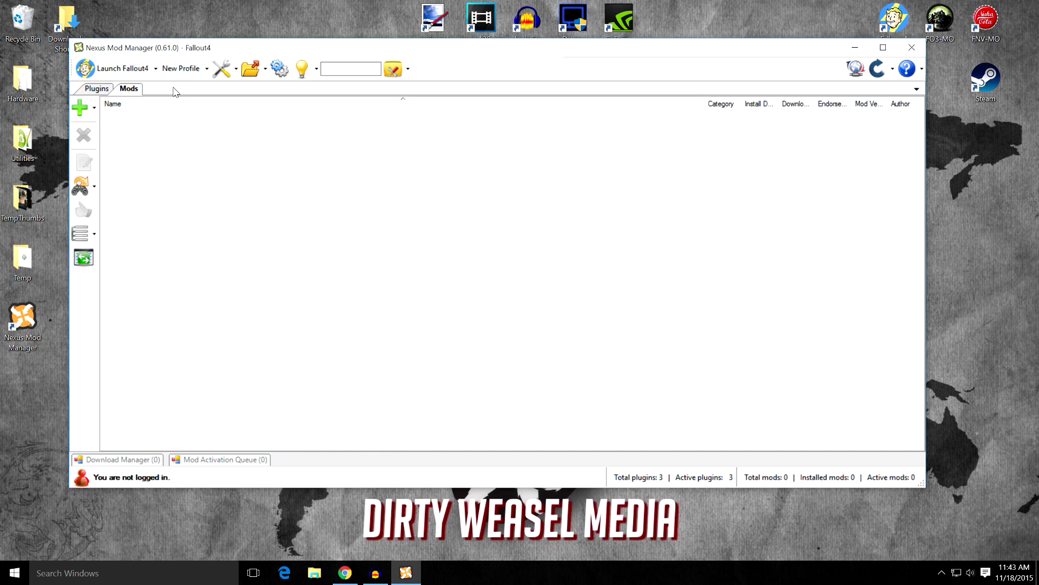
- Create a new mod profile named Vanilla
click(183, 70)
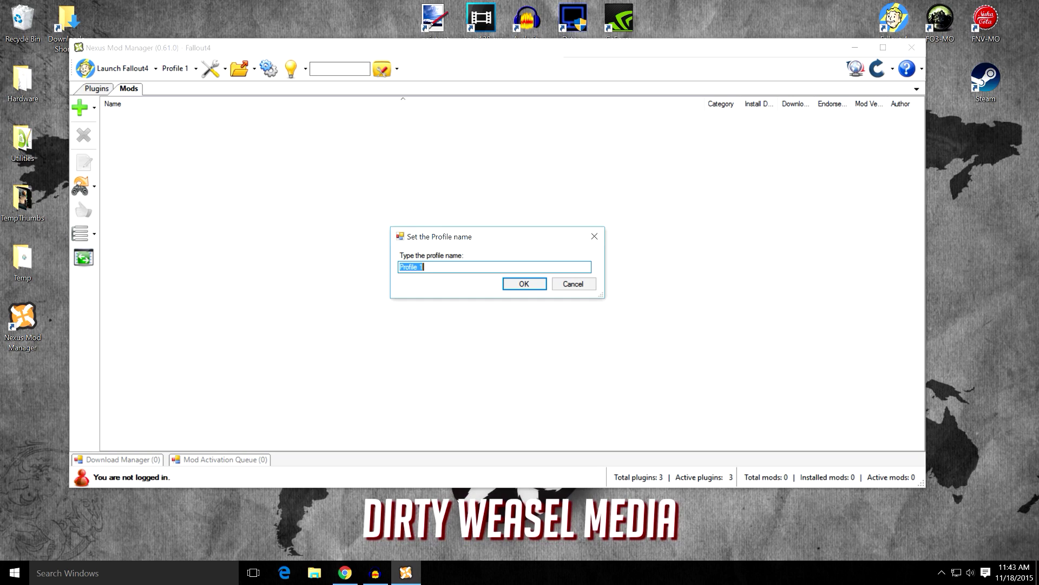
text(Vanilla)
click(506, 285)
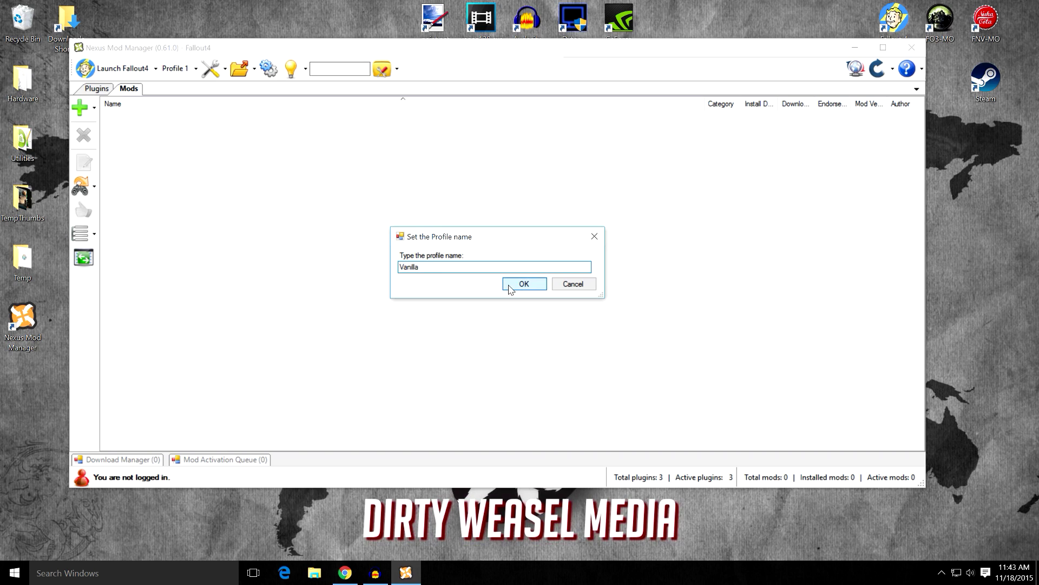
- Create a second mod profile named after the player
click(191, 70)
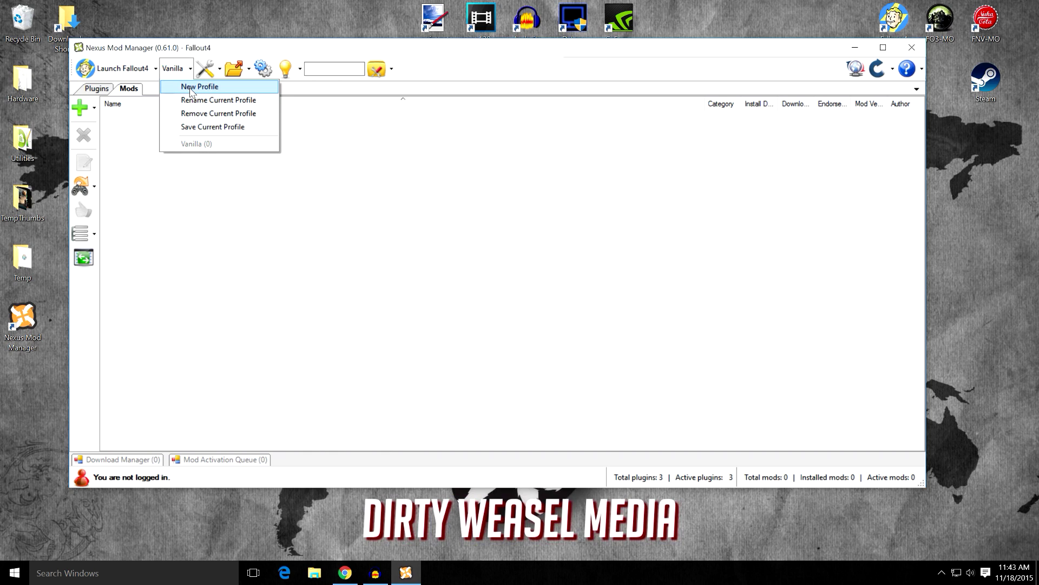
click(195, 87)
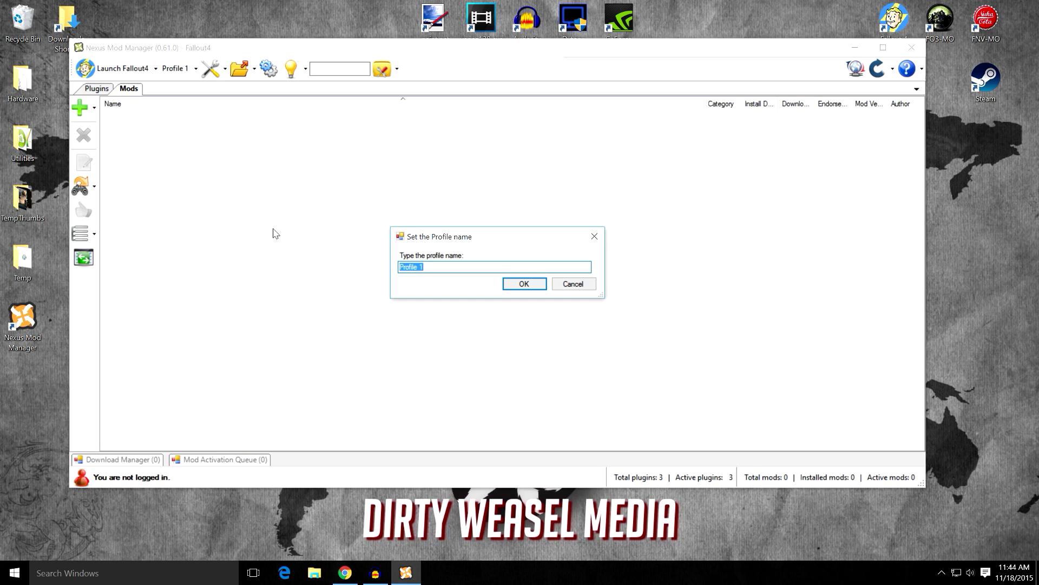
text(DirtyWeasel(Martin)
click(506, 283)
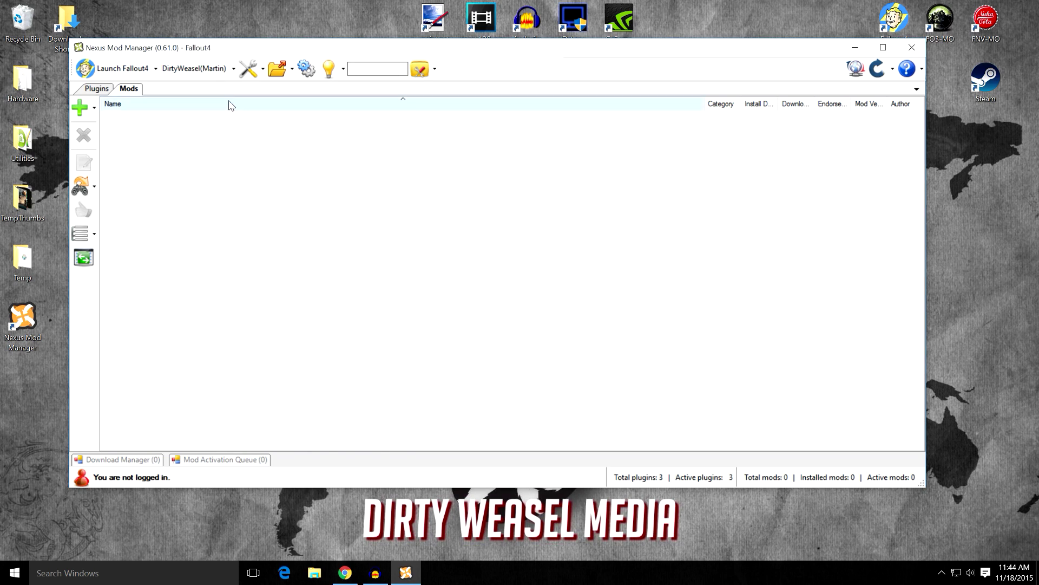
- Switch to the Vanilla profile and back to the player's personal profile
click(233, 71)
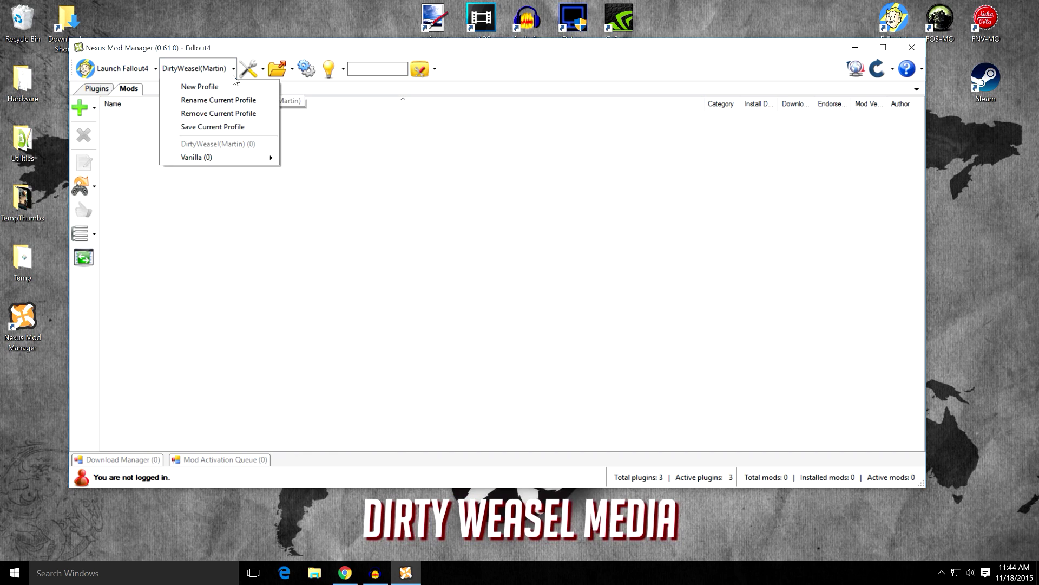
mouse_move(221, 159)
click(206, 158)
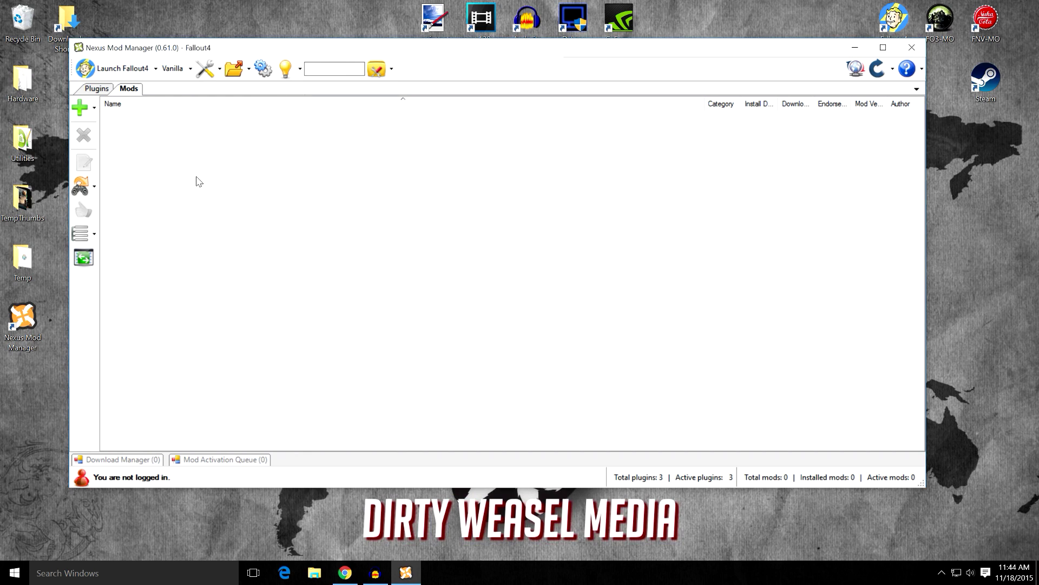
click(190, 69)
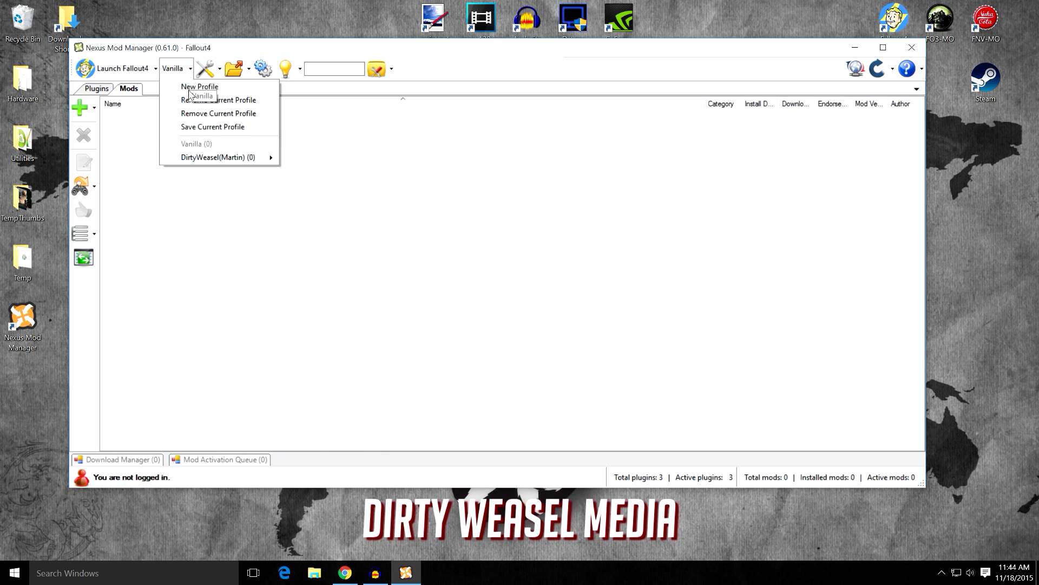
click(211, 156)
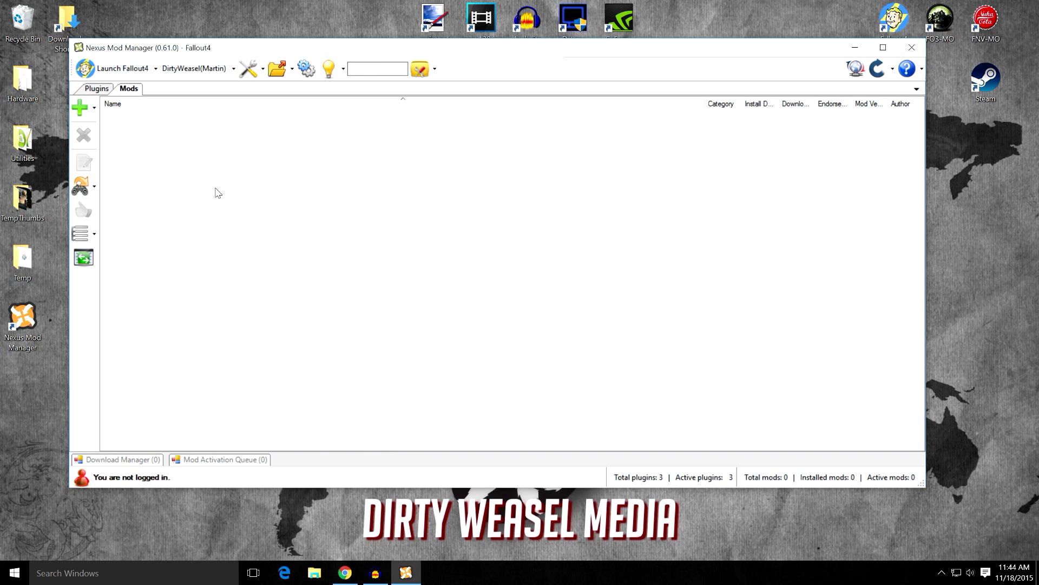
click(260, 74)
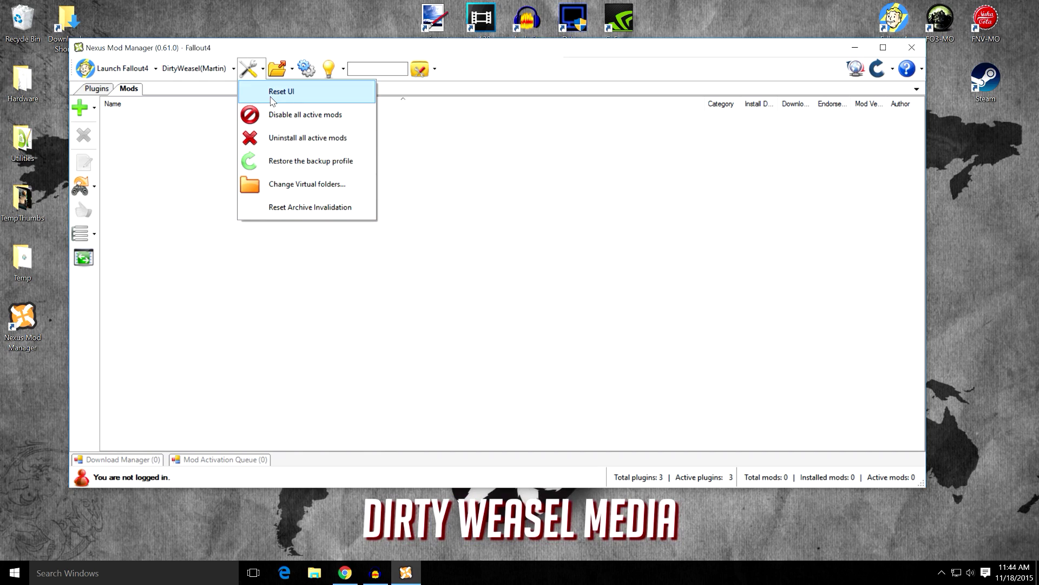
click(215, 108)
click(254, 74)
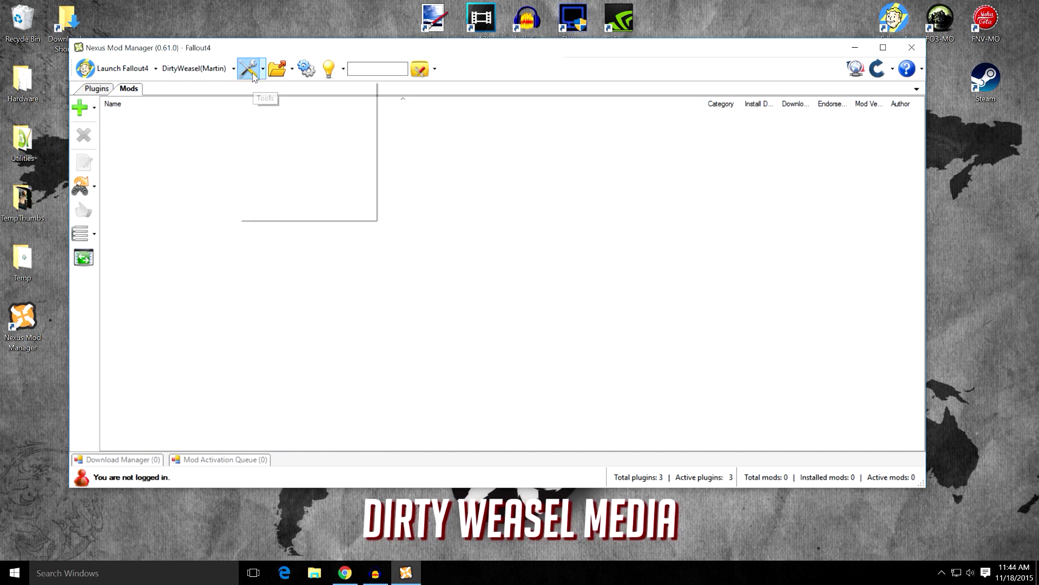
click(217, 204)
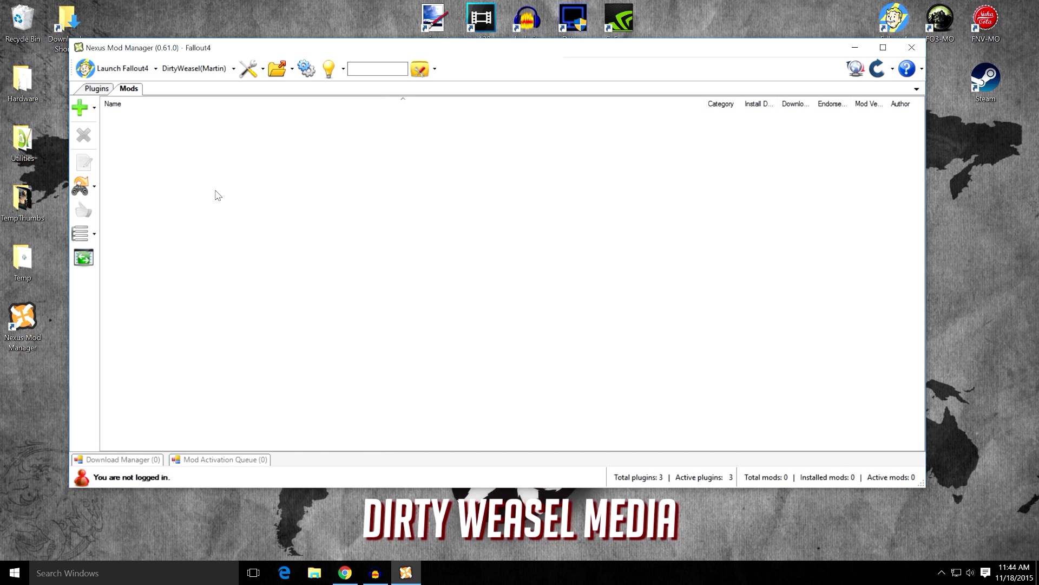
- Open the Fallout 4 game folder from the manager, examine its files, and close it
click(279, 70)
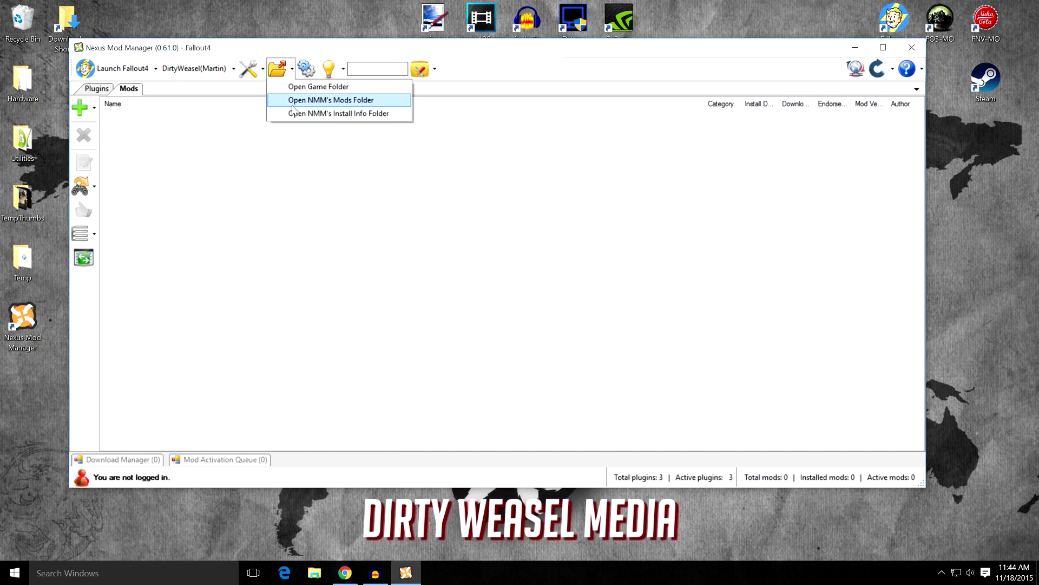
click(308, 88)
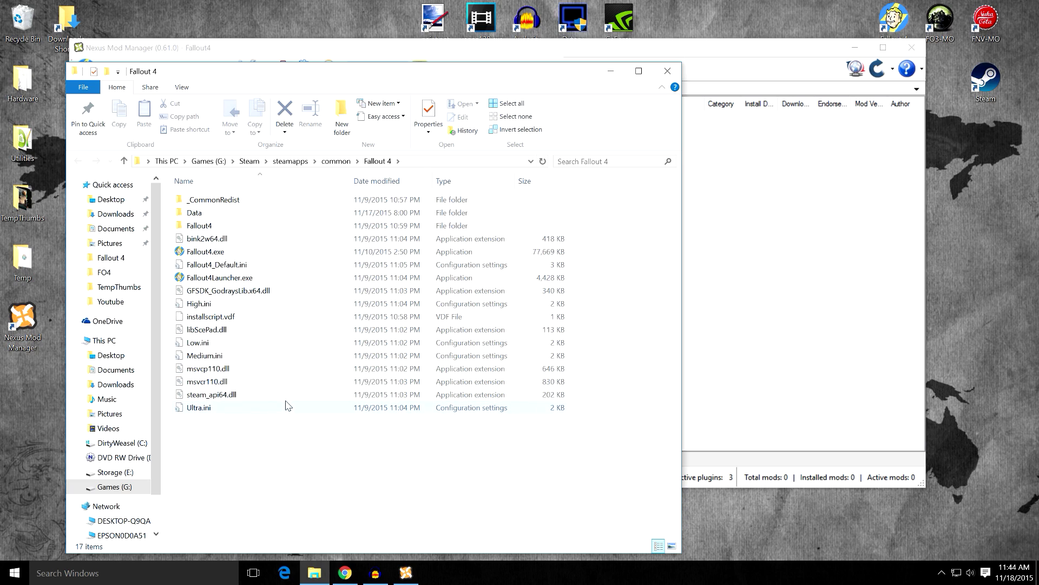
click(666, 71)
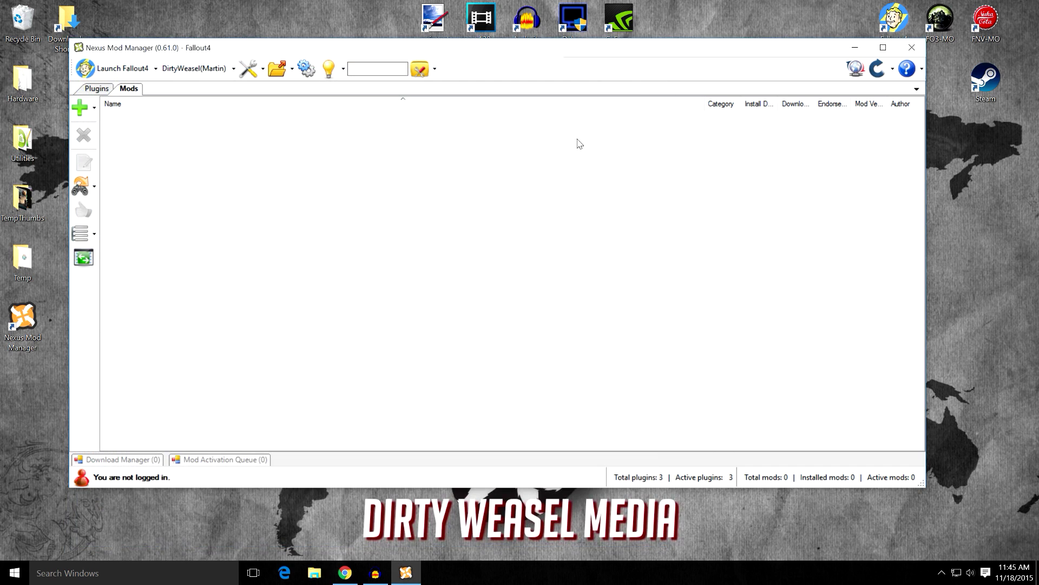
- Open the manager's Mods folder and its Install Info folder in turn, examine their contents, and close each window
click(291, 69)
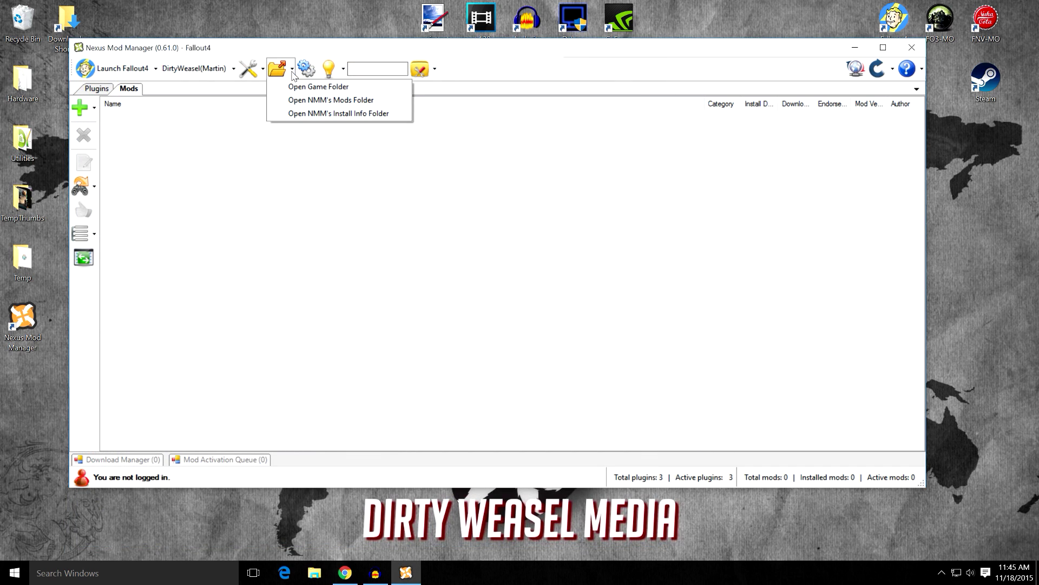
click(299, 103)
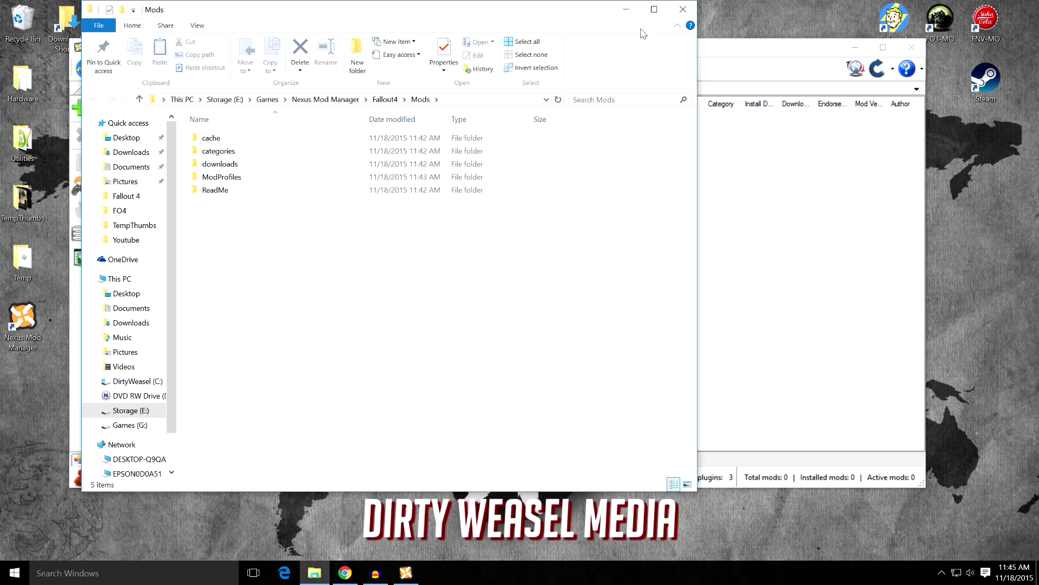
click(681, 9)
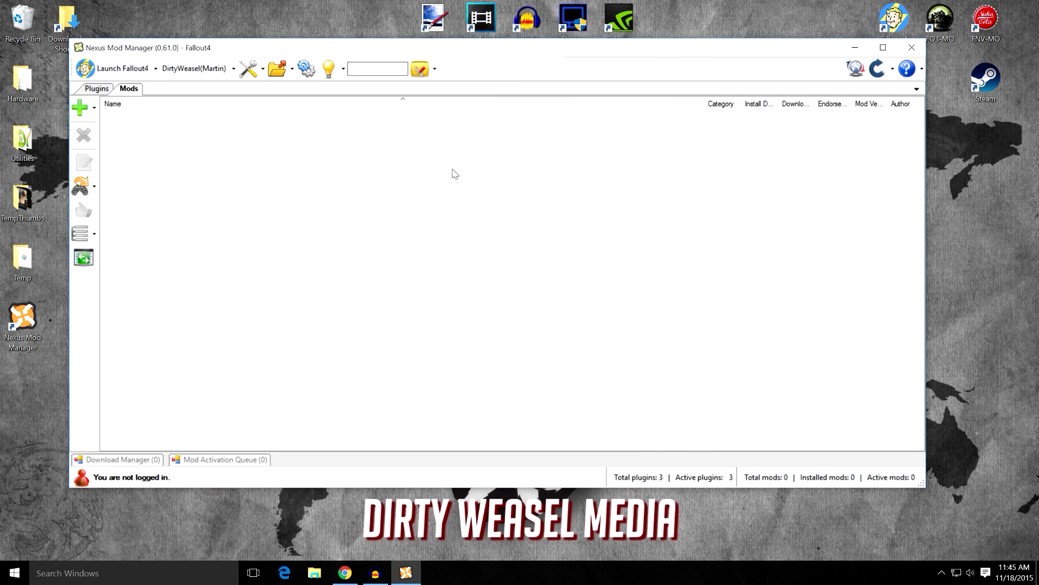
click(292, 69)
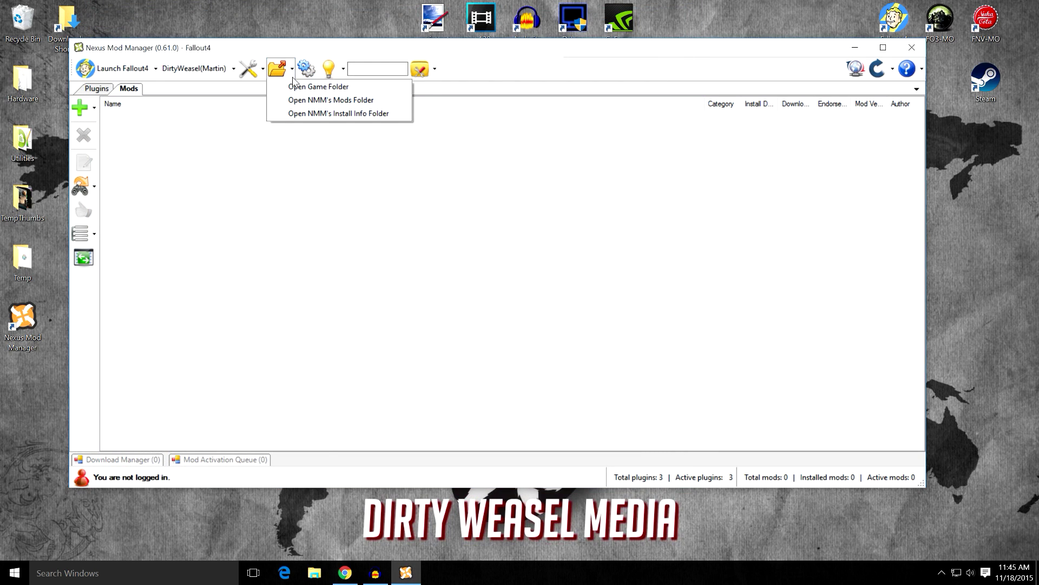
click(294, 117)
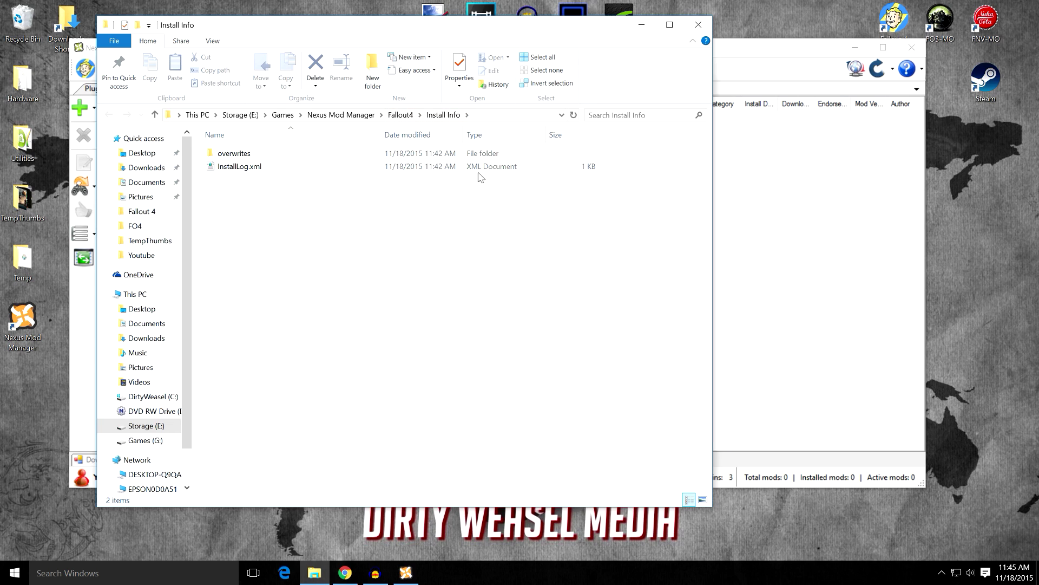
click(702, 29)
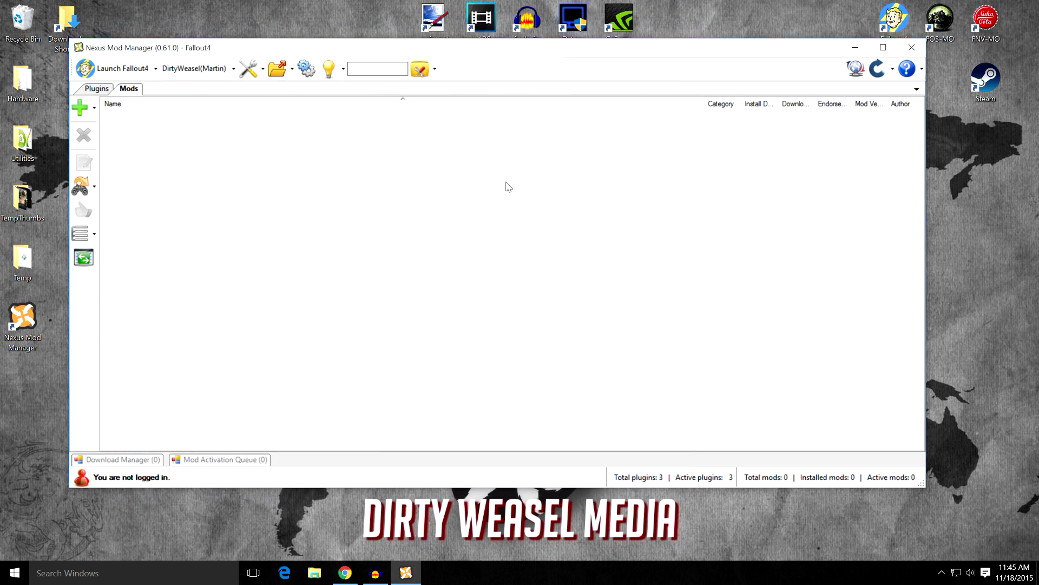
- View the list of version tips and the options for changing the default game or rescanning installed games, choosing none
click(342, 69)
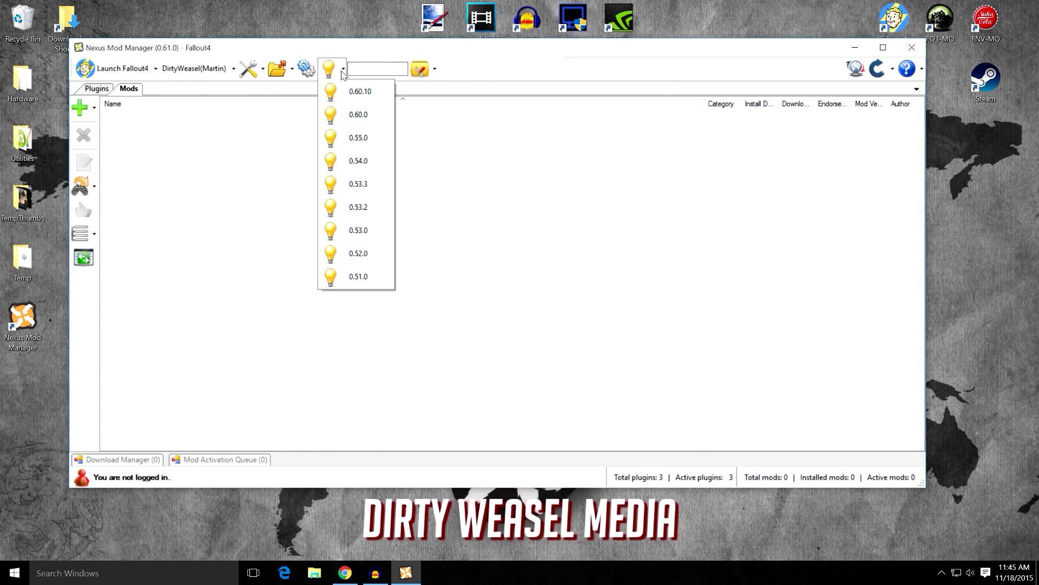
click(286, 104)
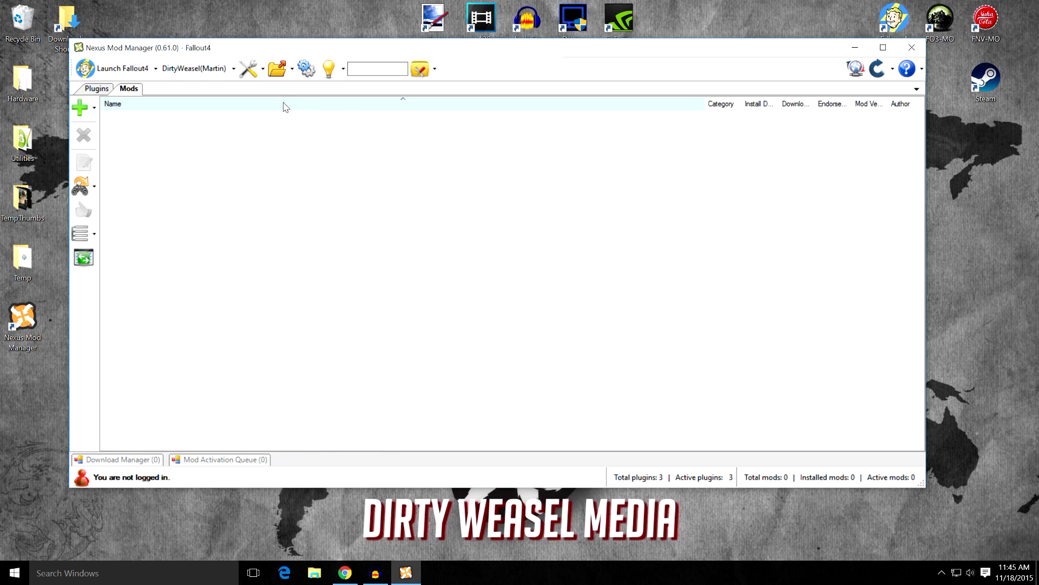
click(880, 69)
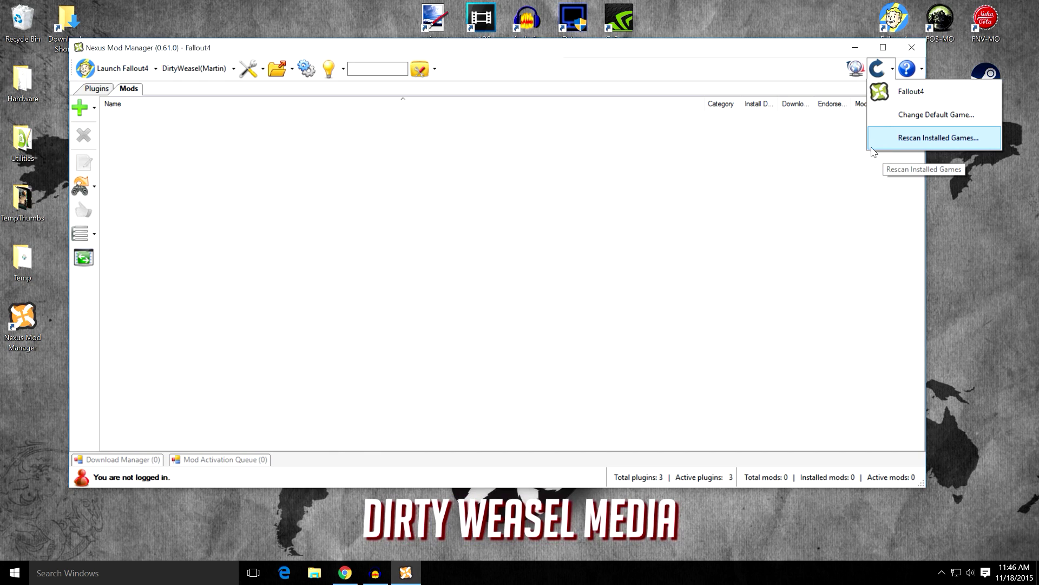
click(796, 153)
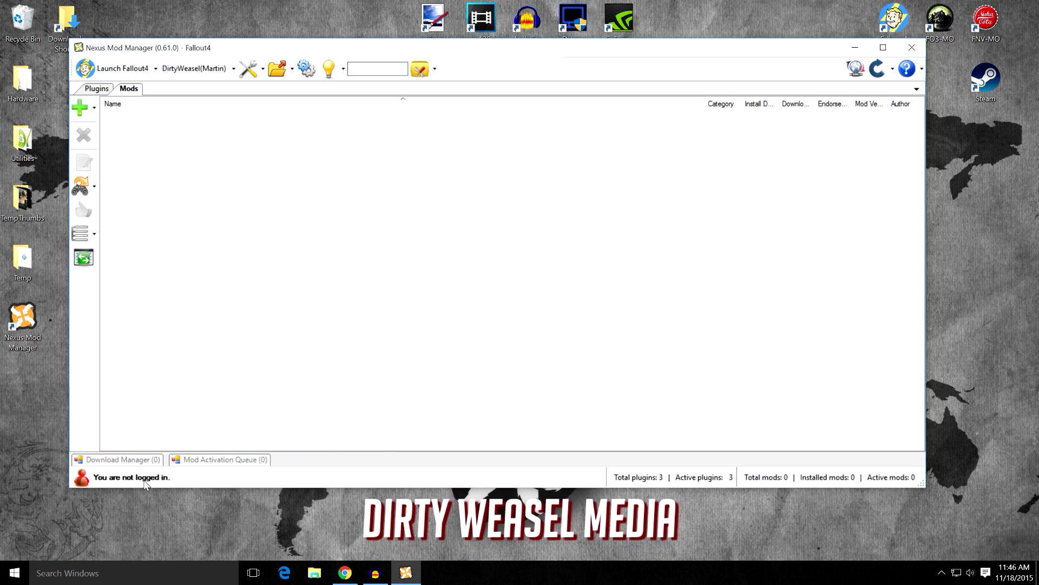
- Log in to the Nexus website from the manager by entering the account password, with Stay Logged In enabled
click(82, 478)
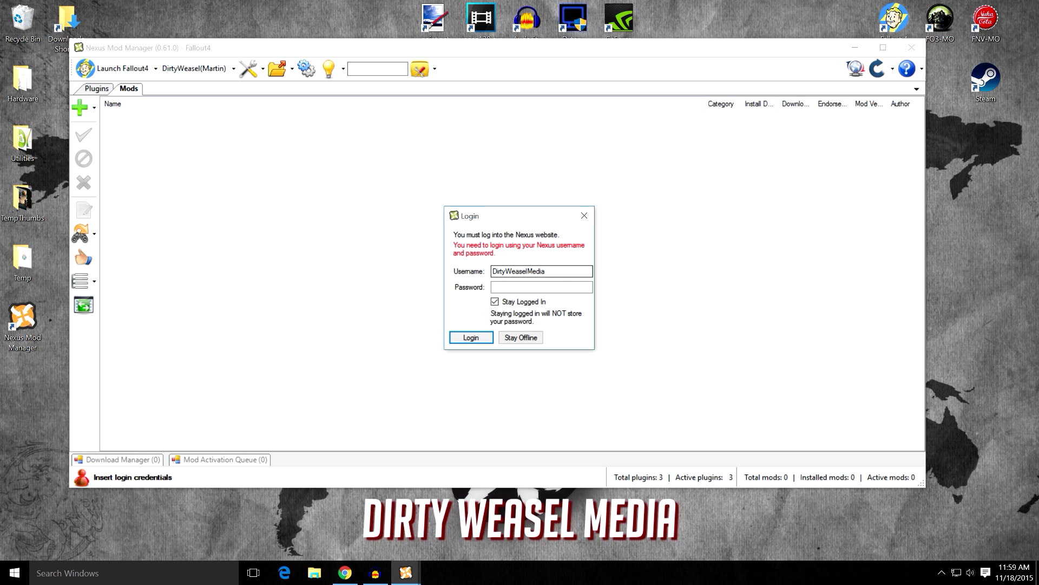
click(549, 287)
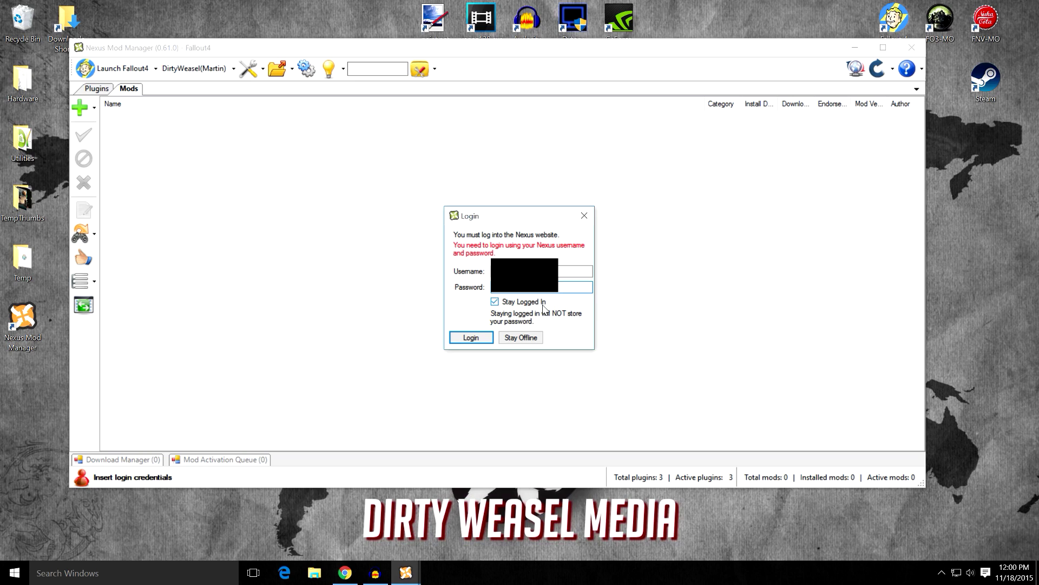
click(470, 336)
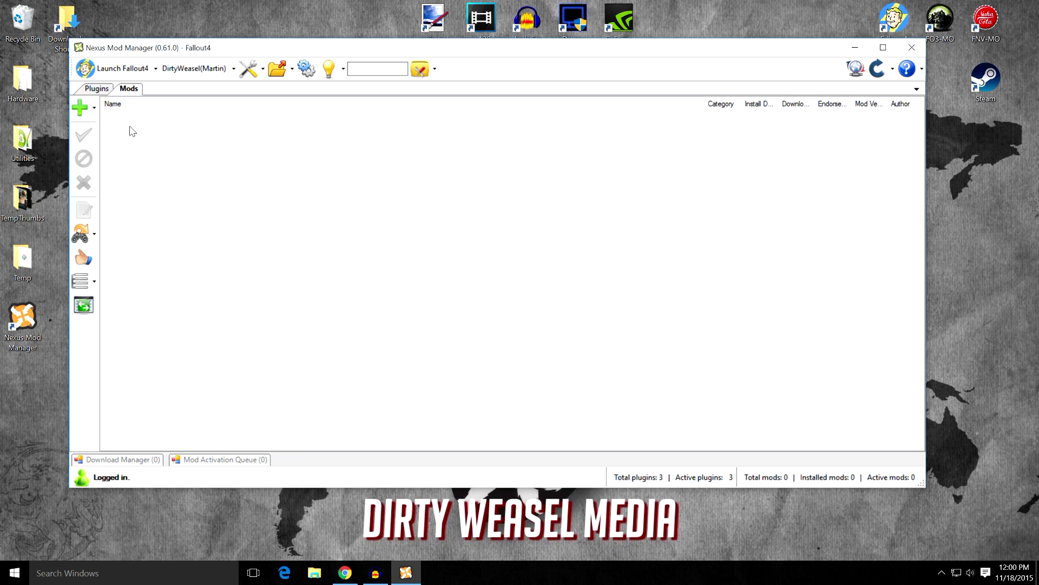
- Show the plugin list and browse in File Explorer to the Fallout 4 Data folder under Games (G:), Steam, steamapps, common
click(88, 91)
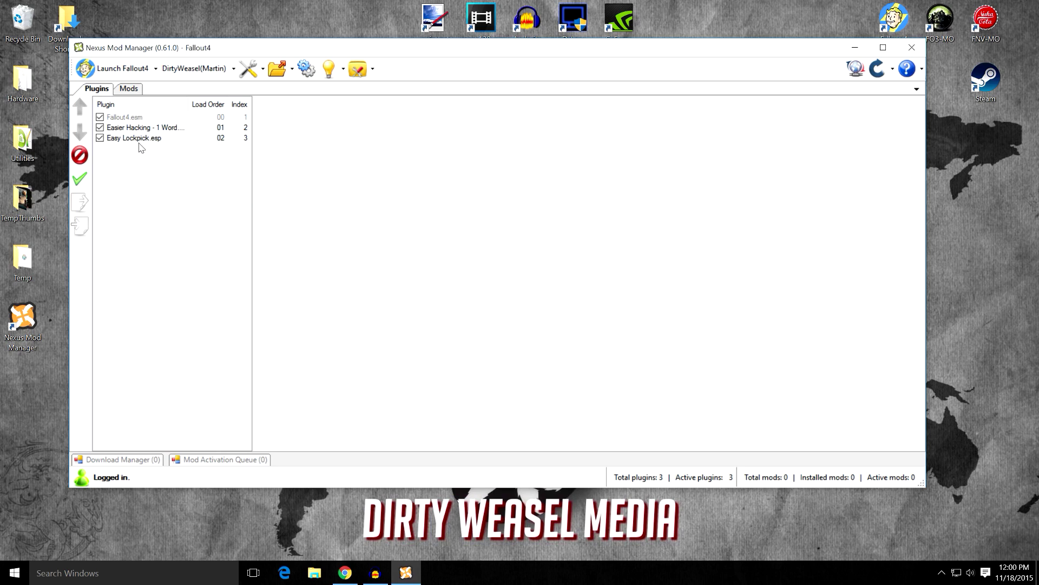
click(313, 574)
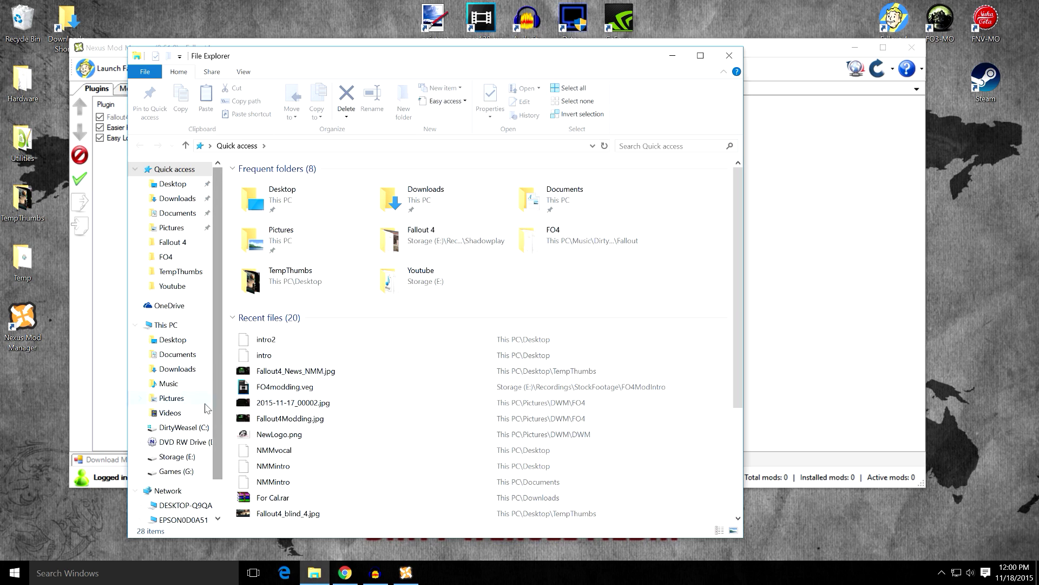
click(187, 471)
double_click(271, 238)
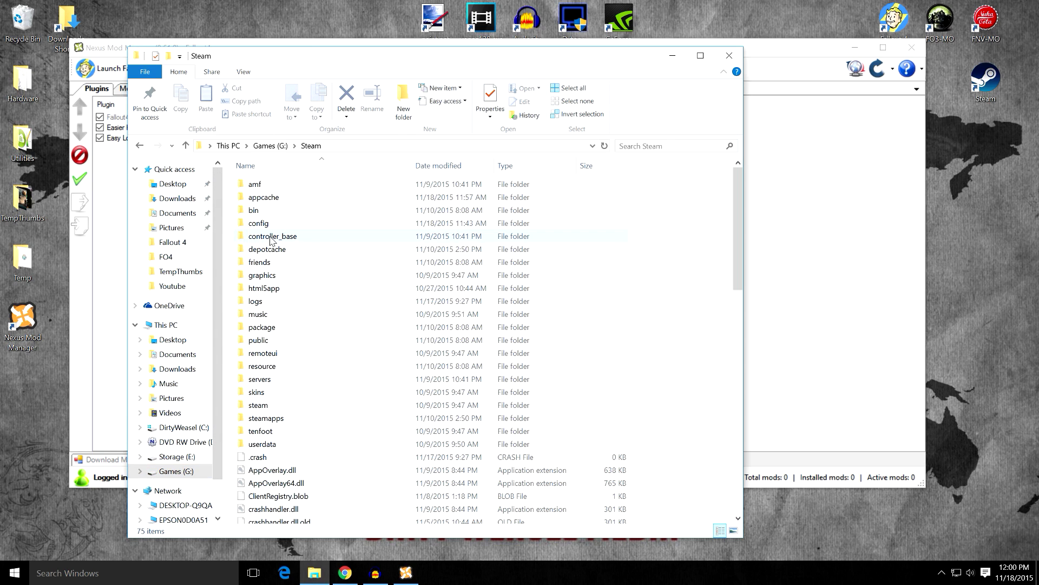
double_click(275, 419)
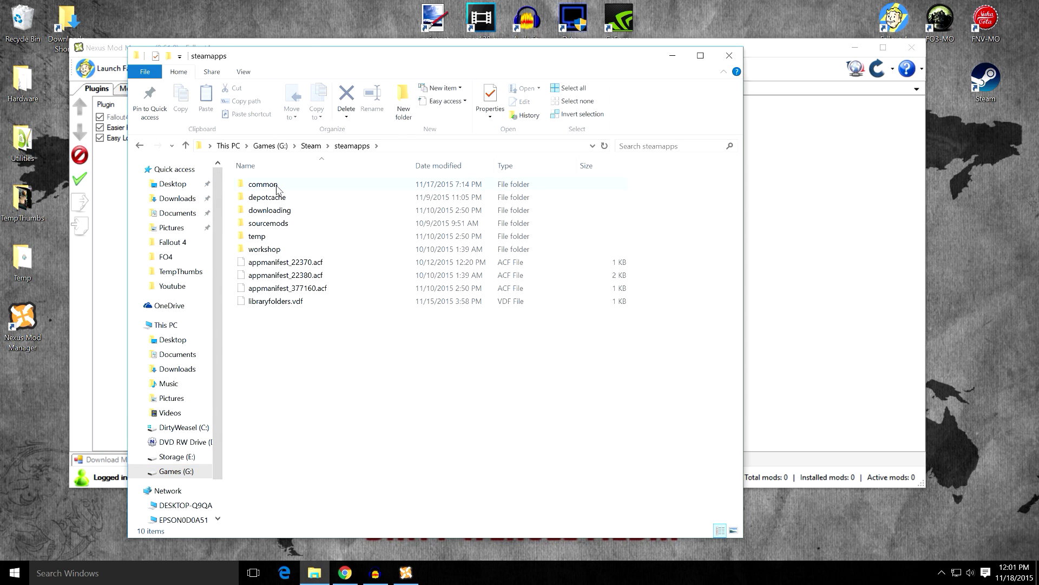
double_click(276, 188)
double_click(282, 210)
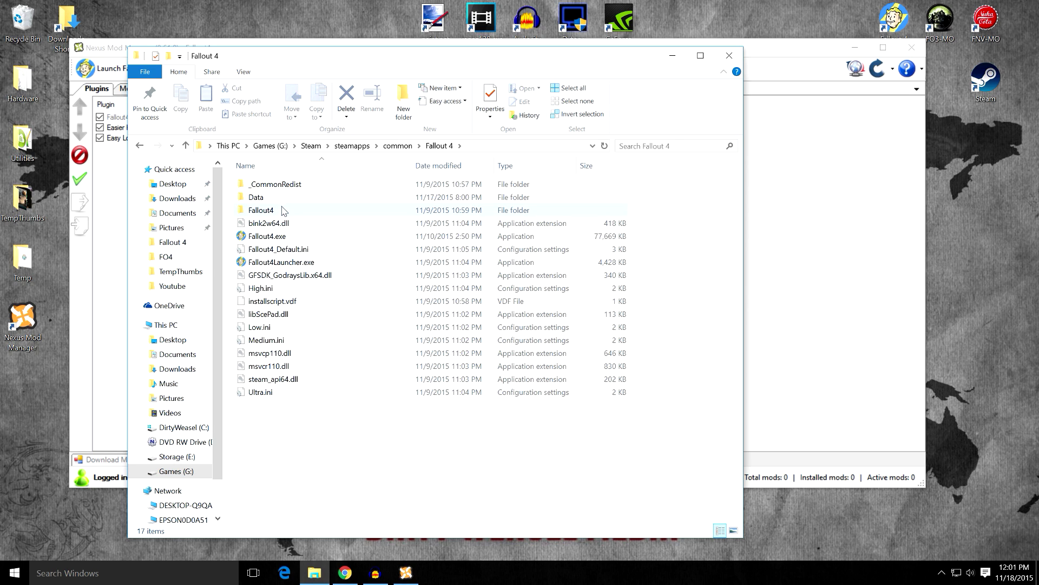
double_click(305, 198)
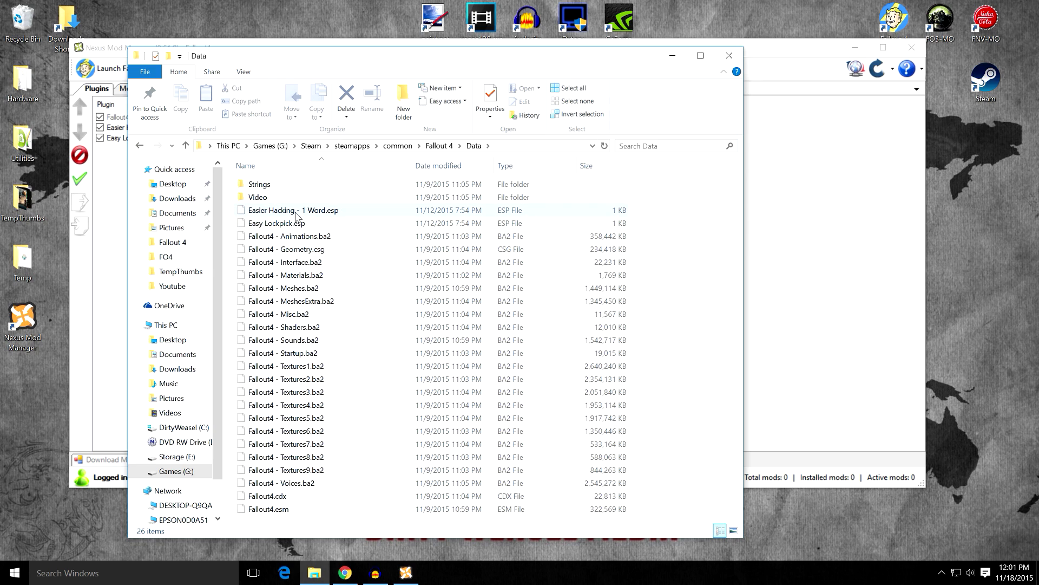
- Delete Easier Hacking - 1 Word.esp and Easy Lockpick.esp from the Fallout 4 Data folder and close the folder window
right_click(311, 216)
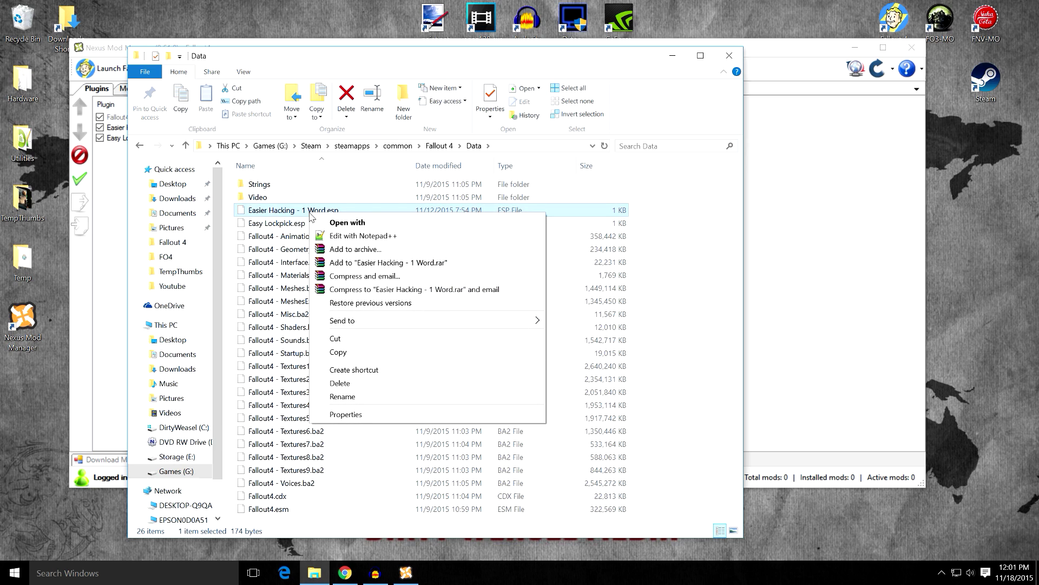
click(340, 382)
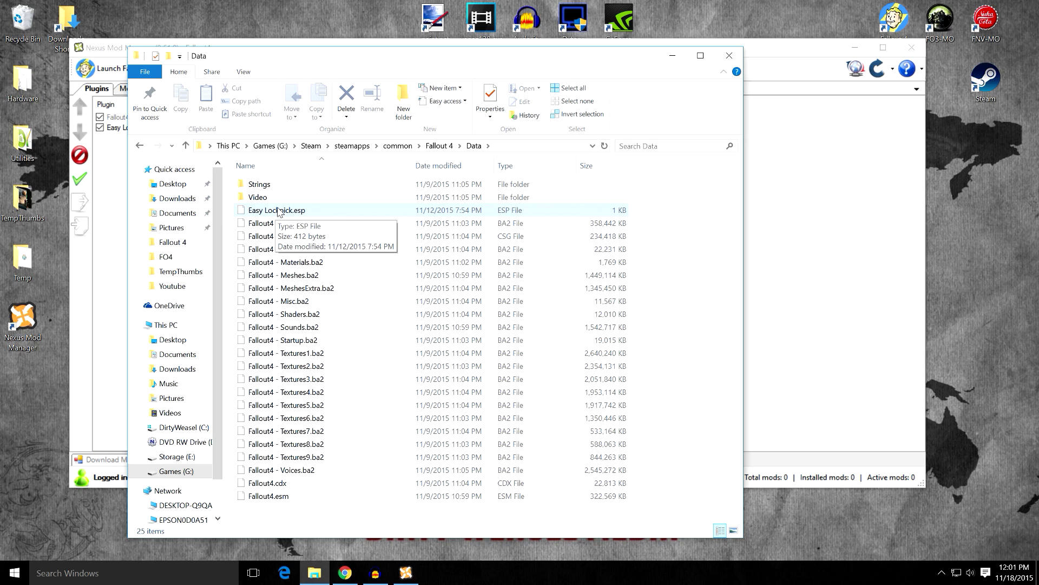
right_click(318, 207)
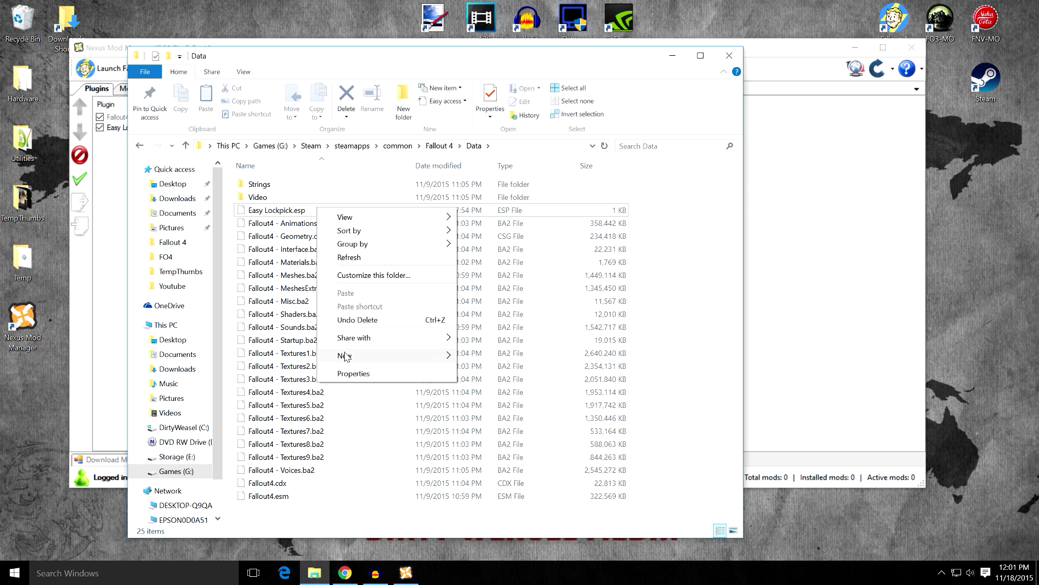
click(301, 211)
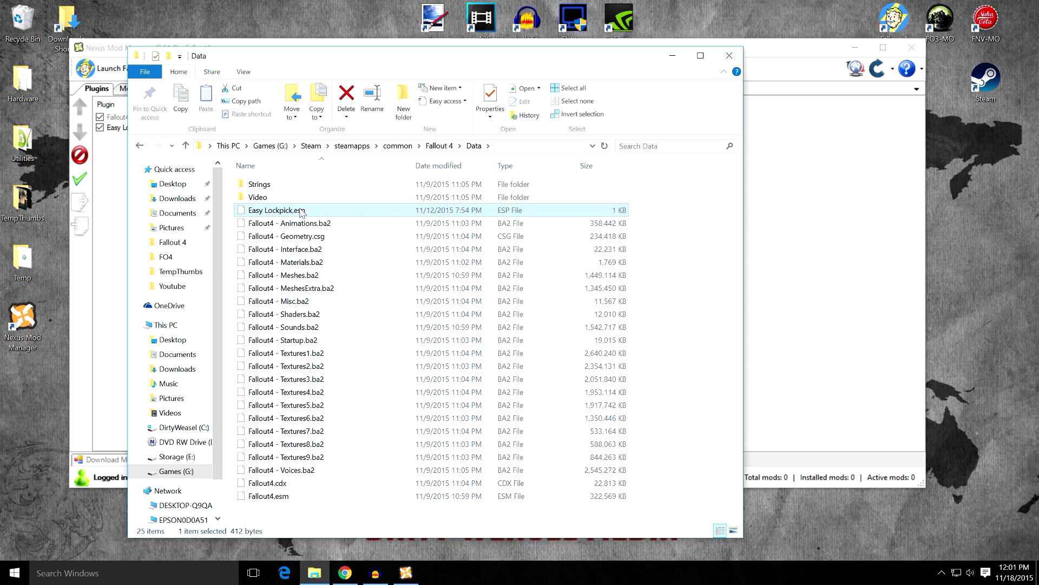
right_click(301, 211)
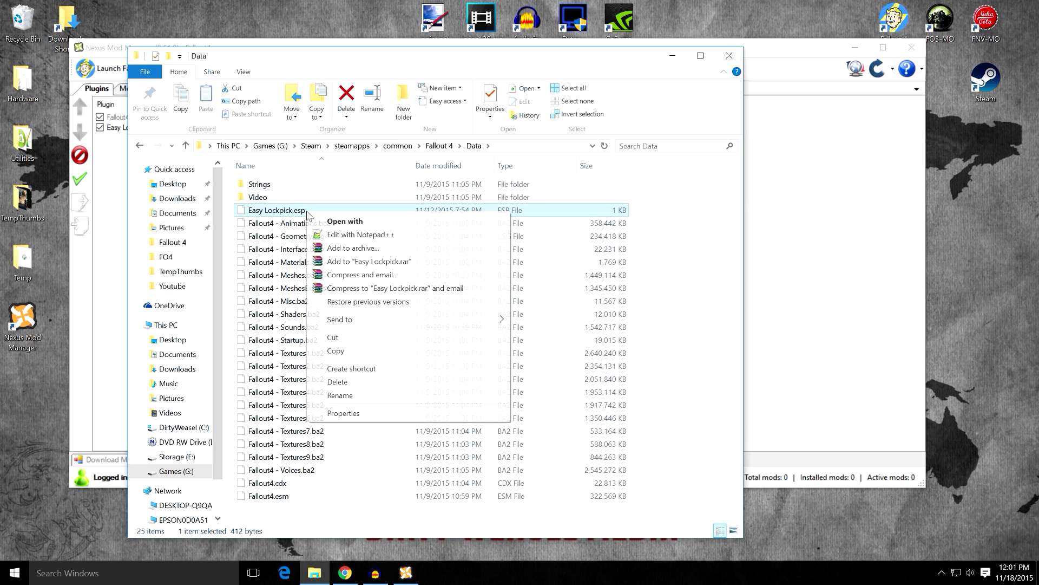
click(340, 382)
click(729, 55)
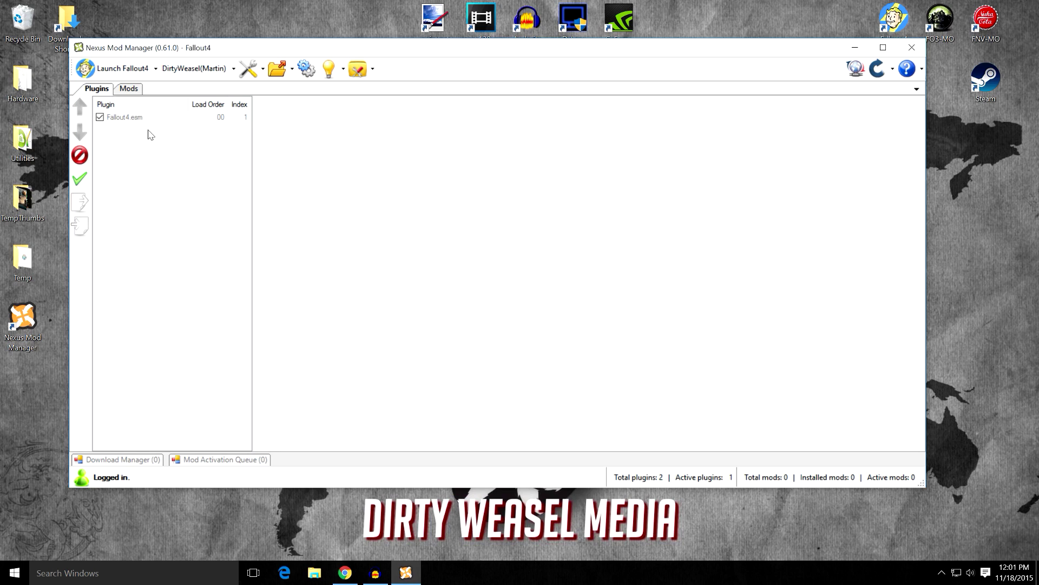
- Check the plugin list under the Vanilla profile and return to the player's personal profile
click(233, 68)
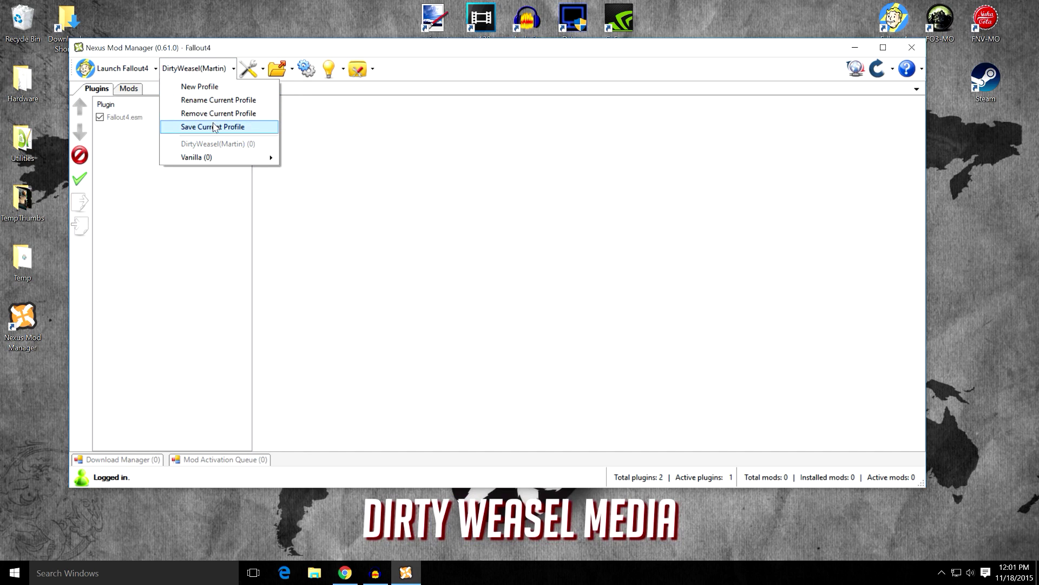
click(211, 157)
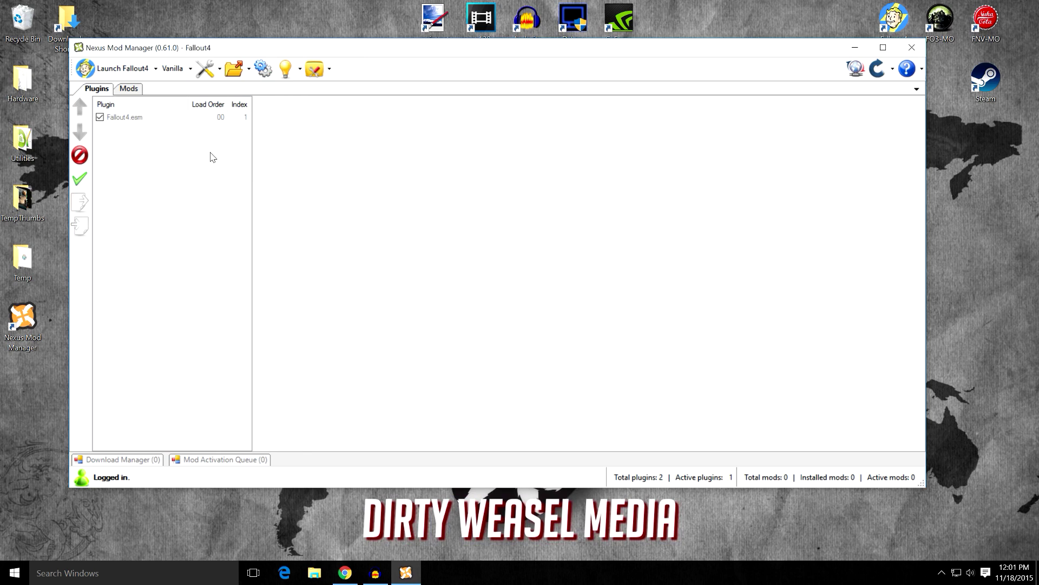
click(190, 72)
click(191, 158)
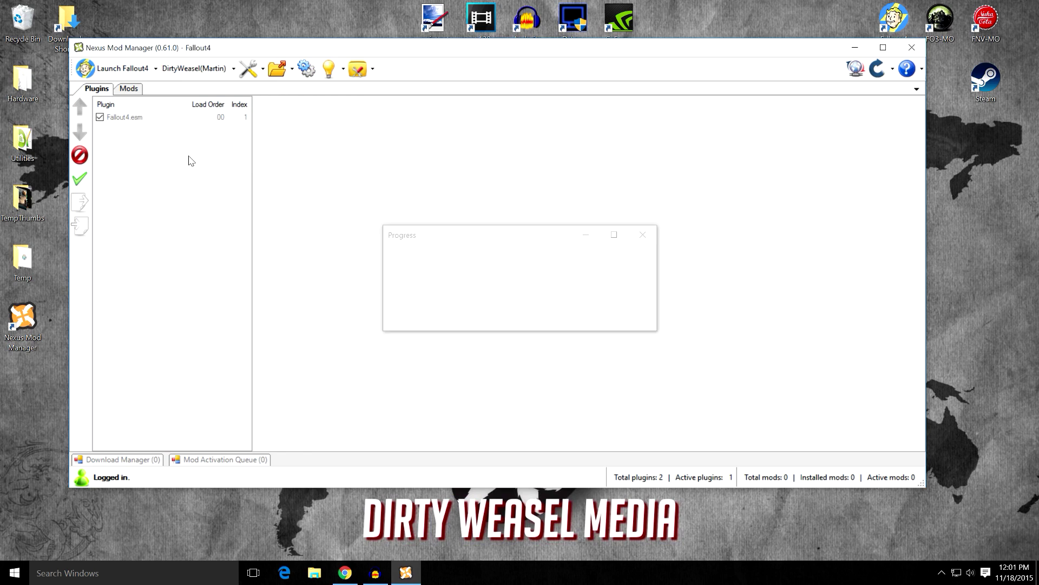
- With the mod list showing, minimize the manager, examine the contents of Easier Hacking - 1 Word.rar on the desktop, and close the archive
click(129, 91)
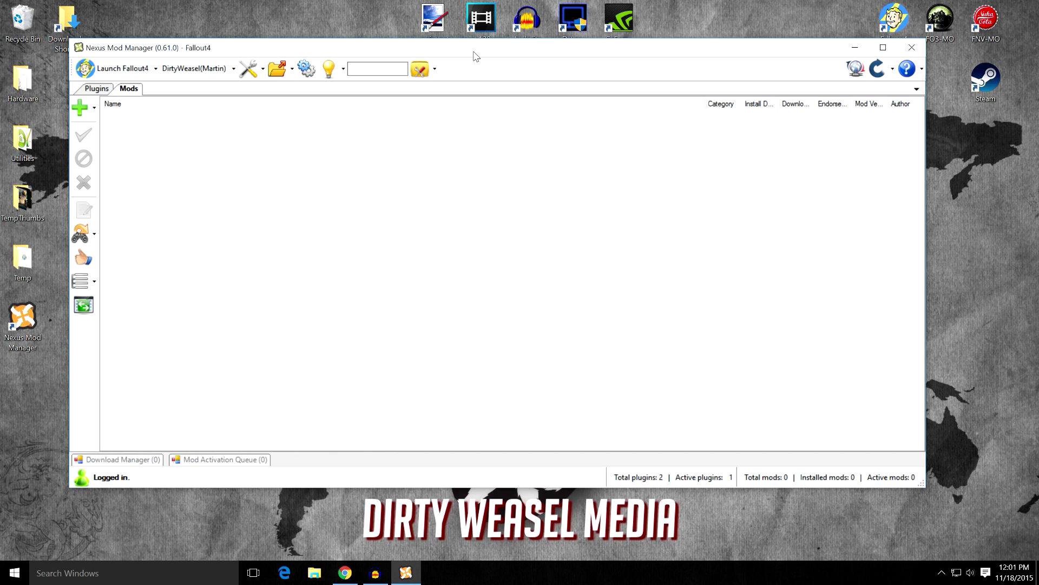
click(853, 50)
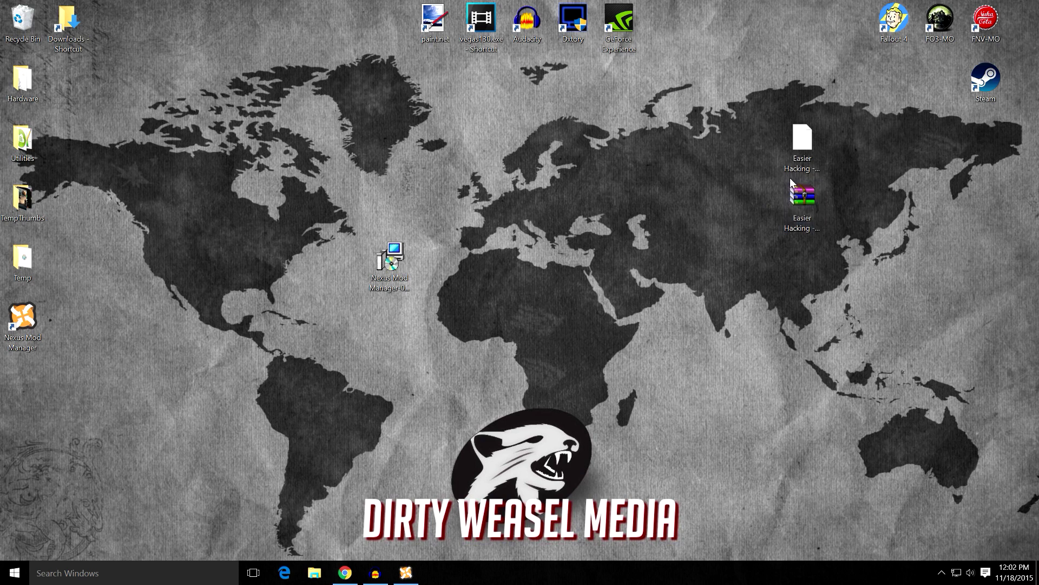
double_click(810, 201)
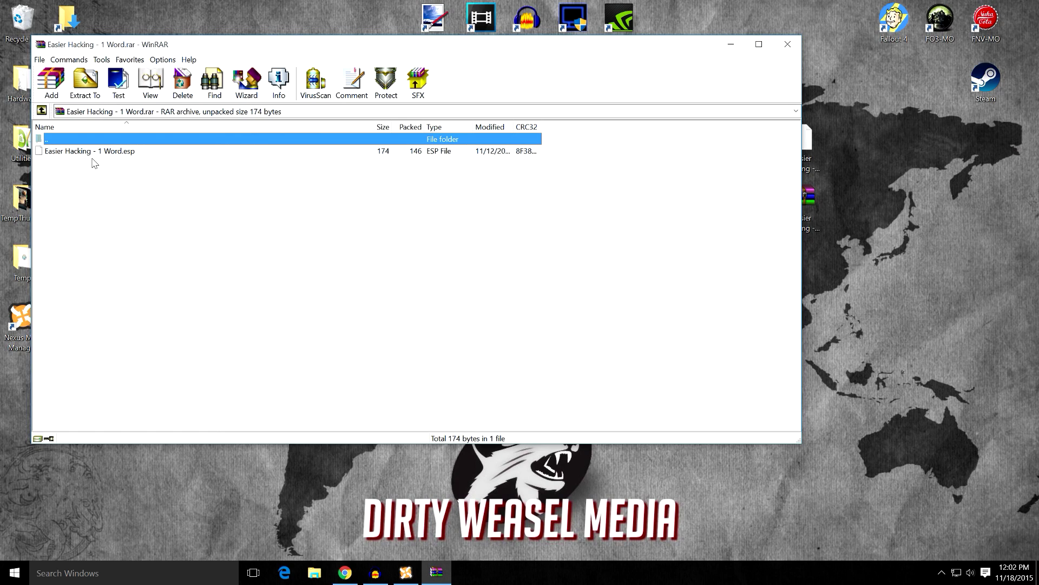
click(786, 44)
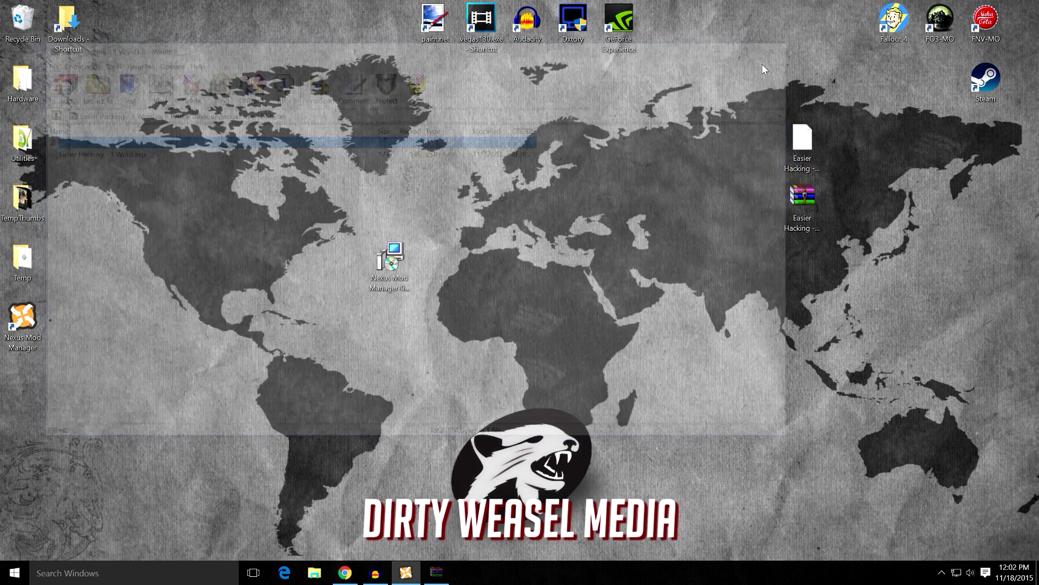
- Restore the Nexus Mod Manager window and add a mod from Easier Hacking - 1 Word.rar on the desktop
click(404, 574)
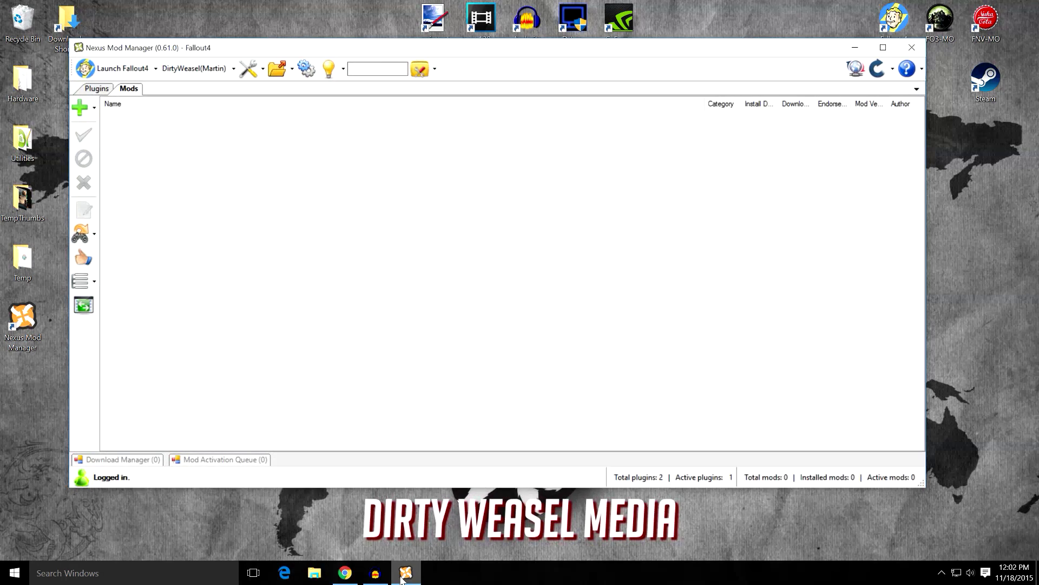
click(81, 108)
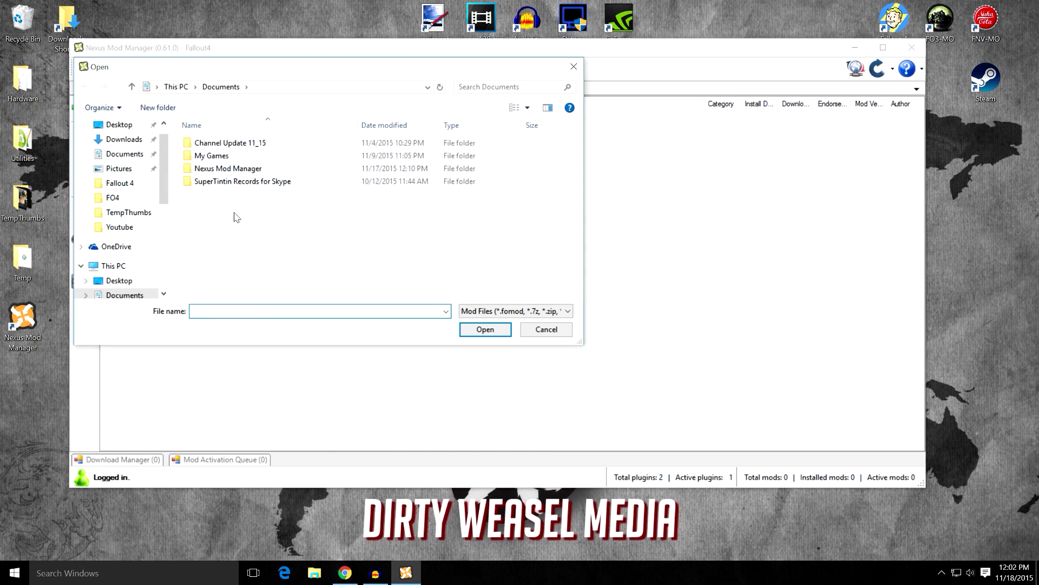
click(118, 126)
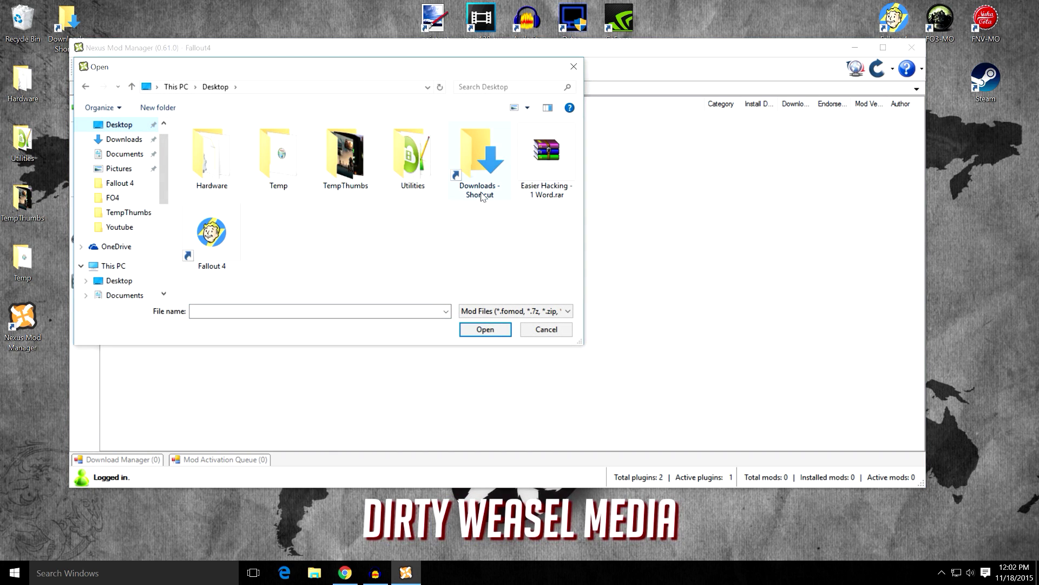
click(544, 151)
click(486, 330)
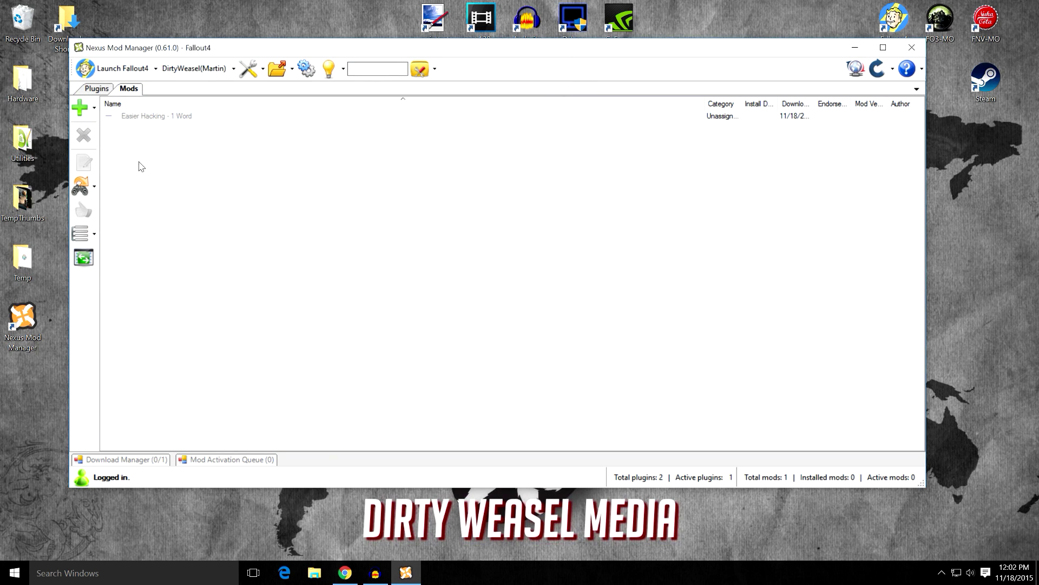
- Activate the Easier Hacking - 1 Word mod, check the plugin list, and return to the mod list
click(148, 116)
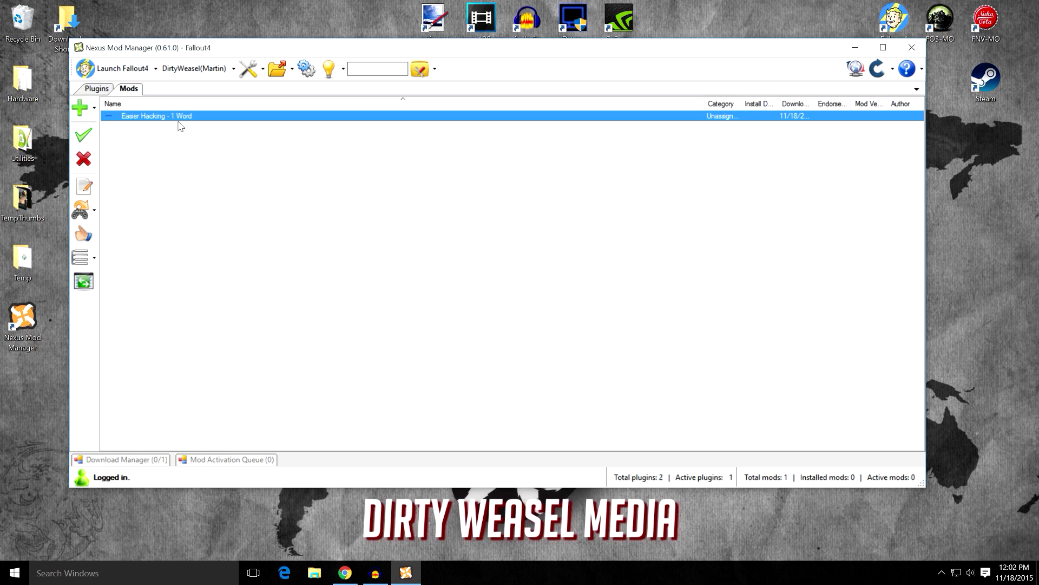
click(83, 142)
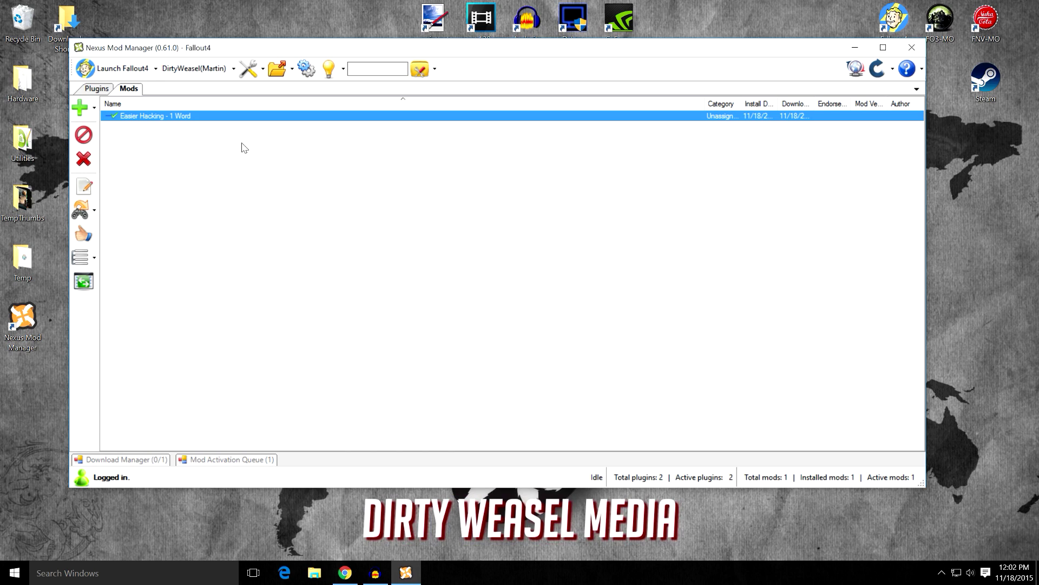
click(103, 88)
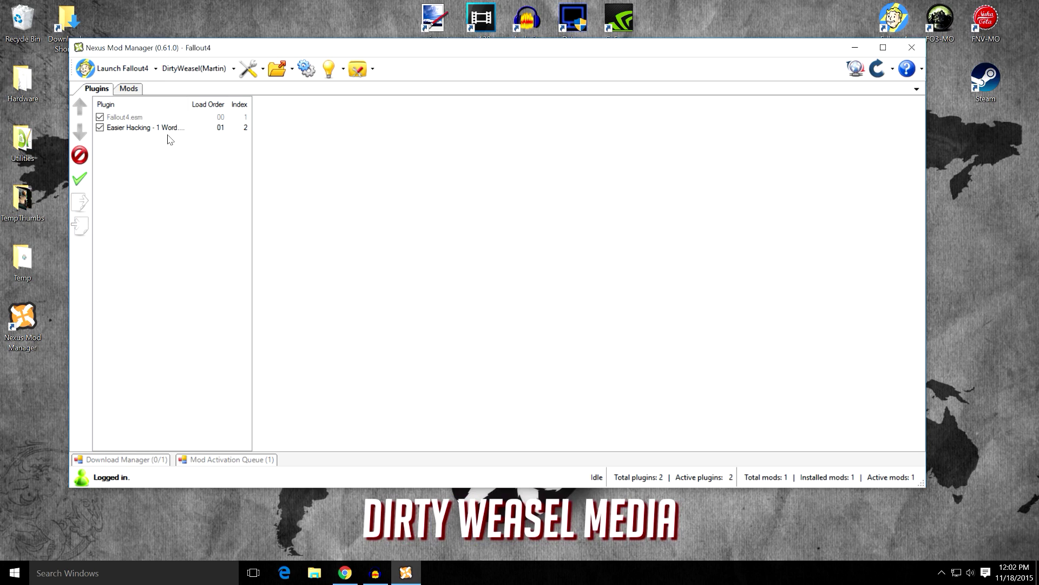
click(130, 90)
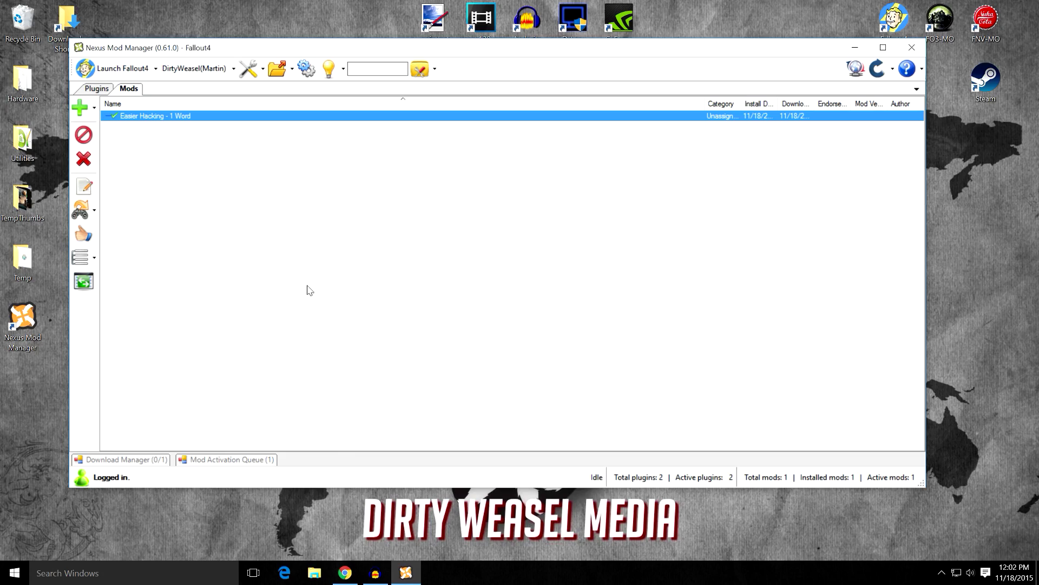
- Switch to Chrome and download Easy Lockpick with the manager from the files of the Easier Hacking with Options mod page
mouse_move(349, 578)
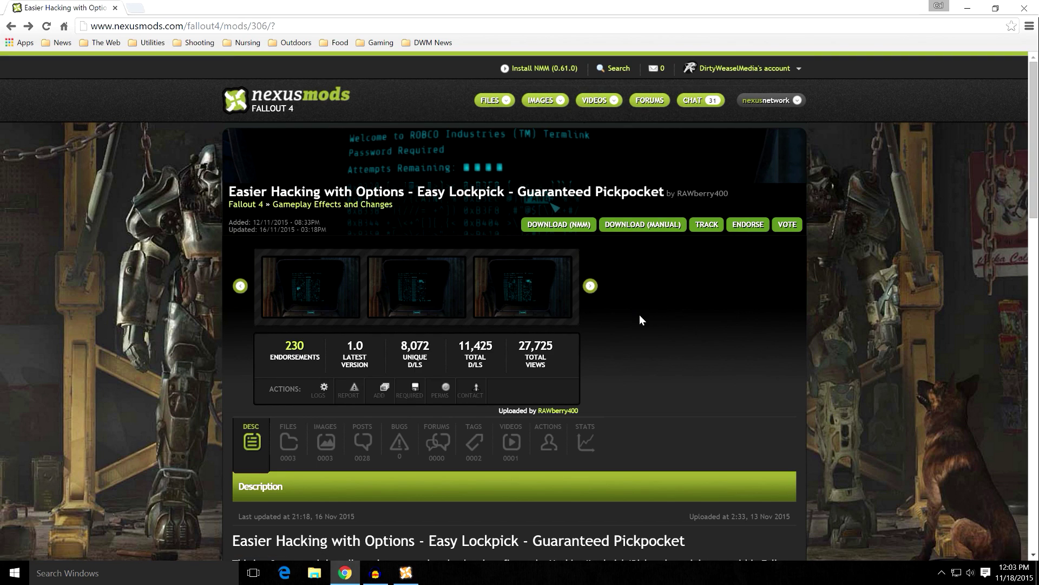
scroll(624, 329, down, 1)
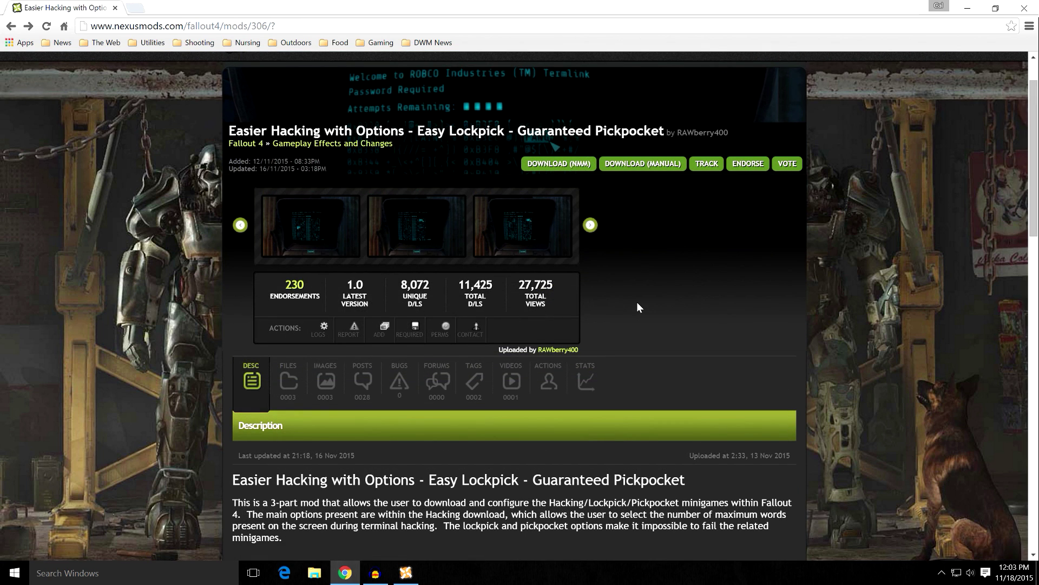
scroll(637, 307, down, 2)
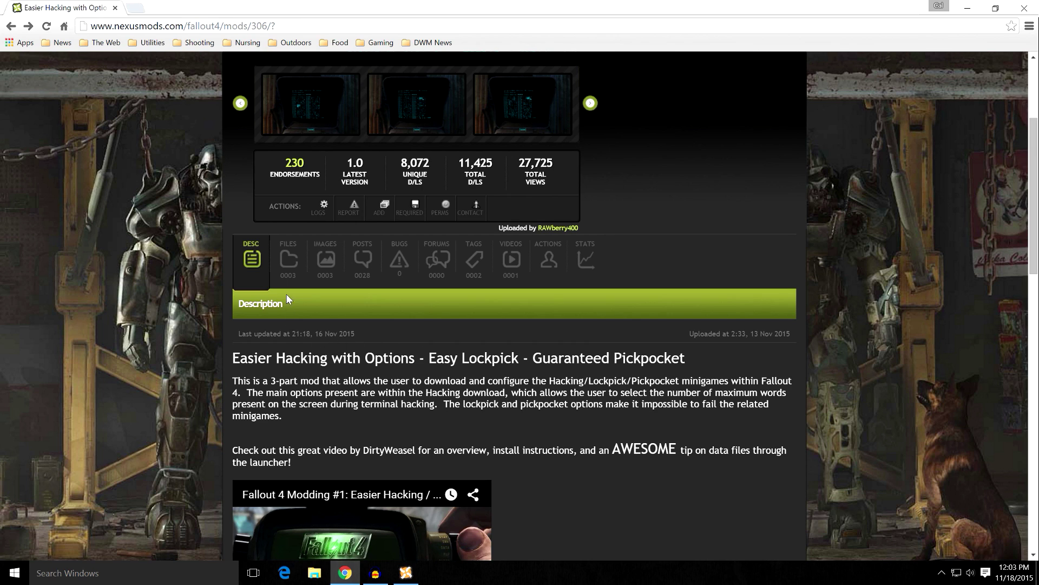
click(287, 271)
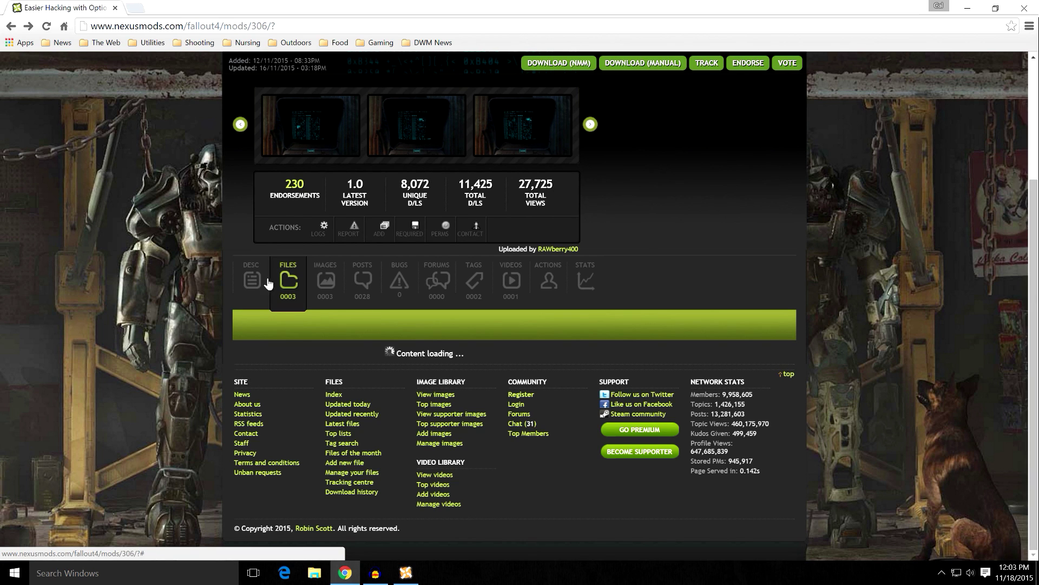
scroll(215, 301, down, 3)
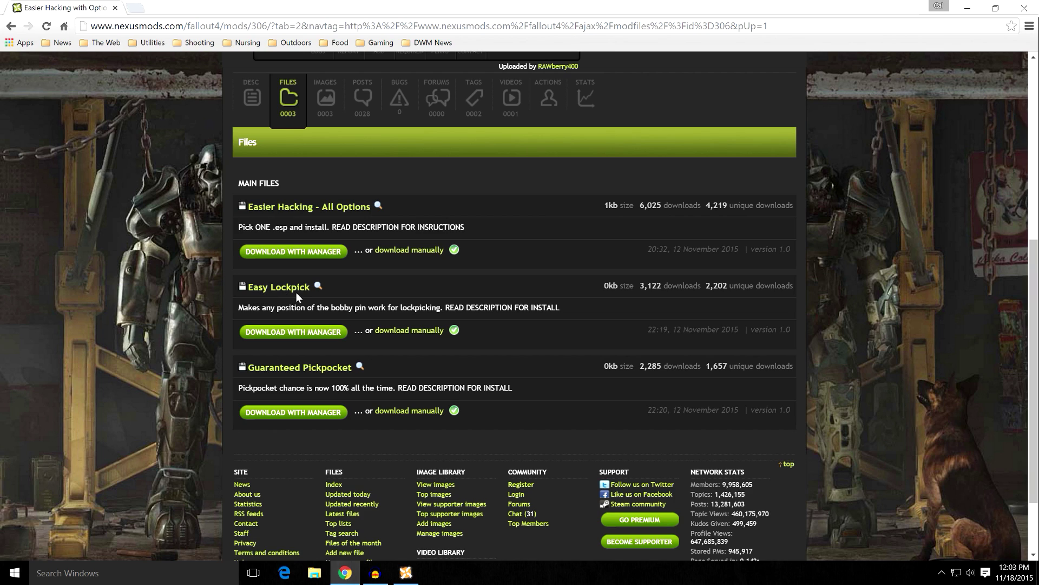
click(293, 331)
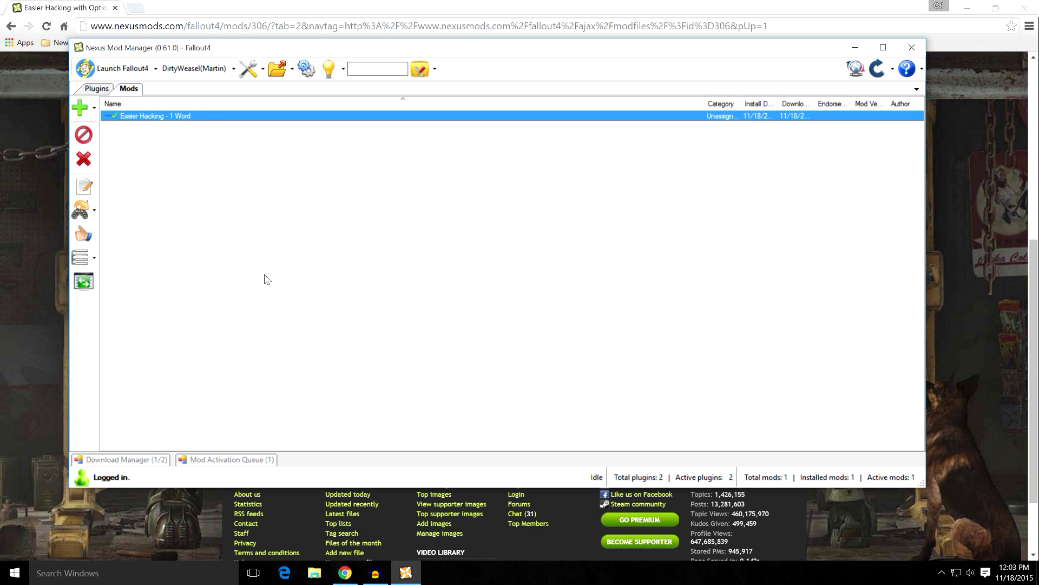
- Check the finished Easy Lockpick download, activate that mod, and look for its plugin before returning to the mod list
mouse_move(140, 464)
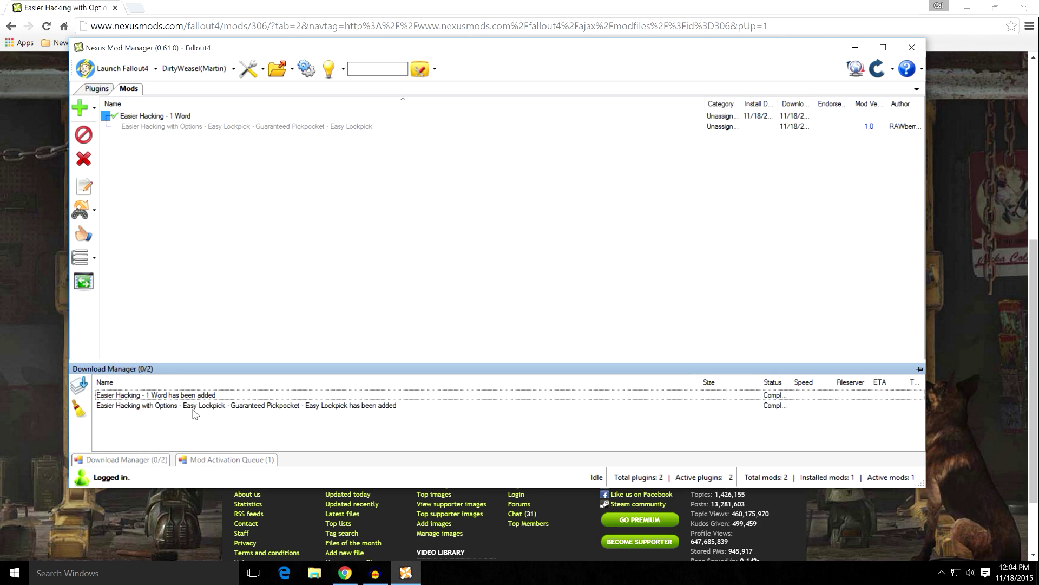
click(325, 407)
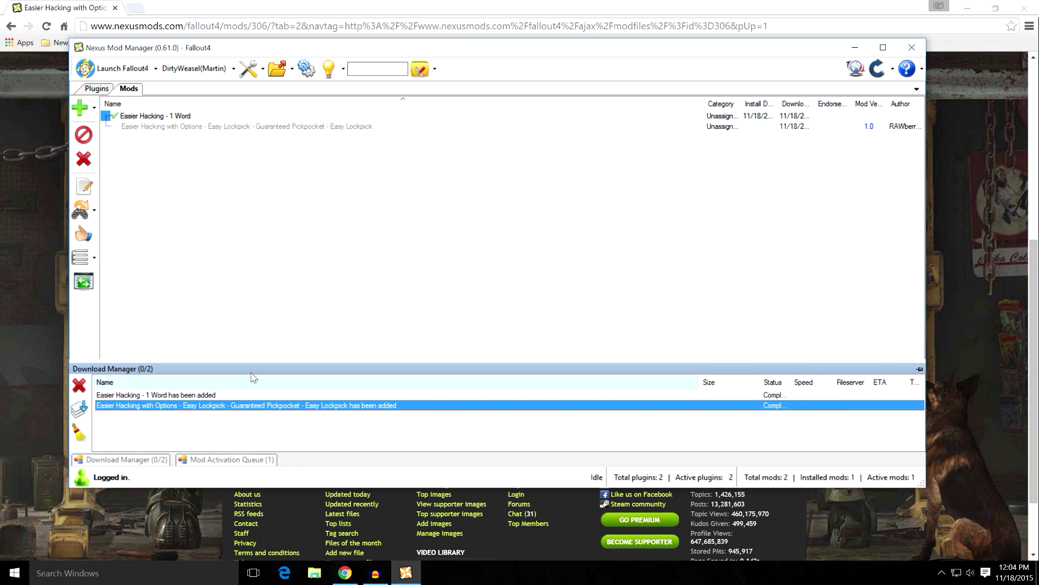
click(216, 127)
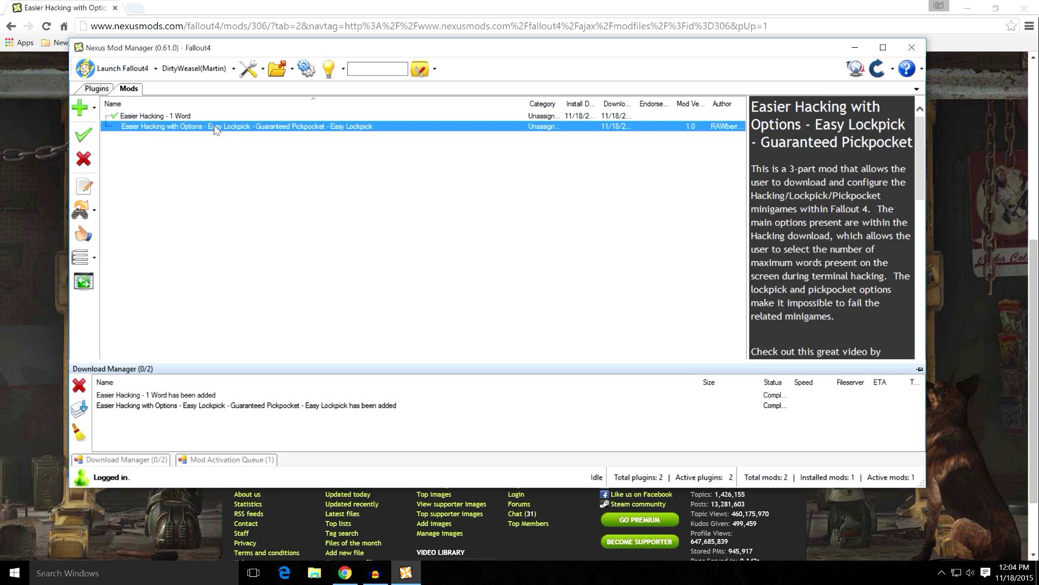
click(83, 138)
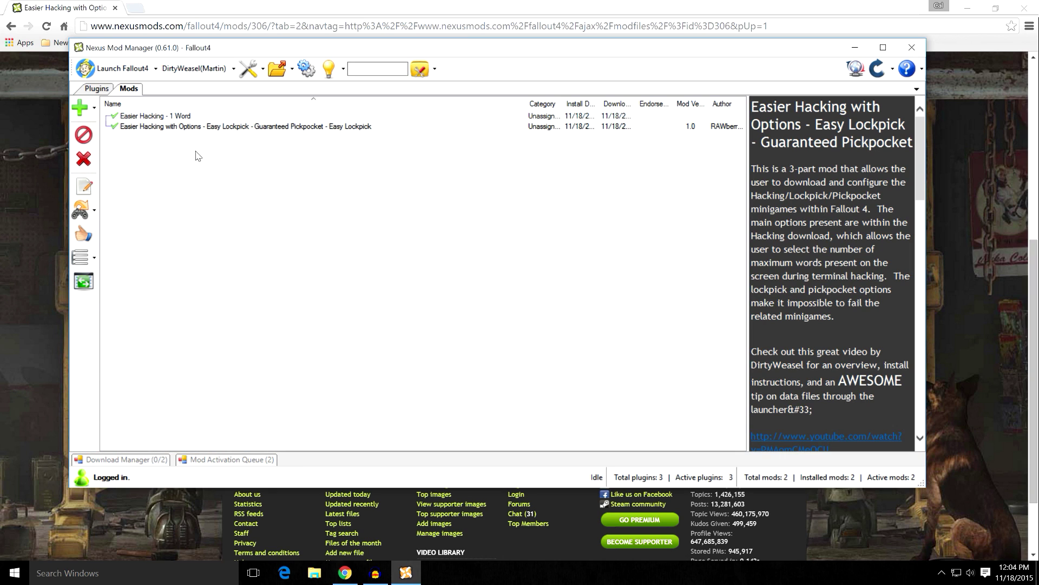
click(94, 89)
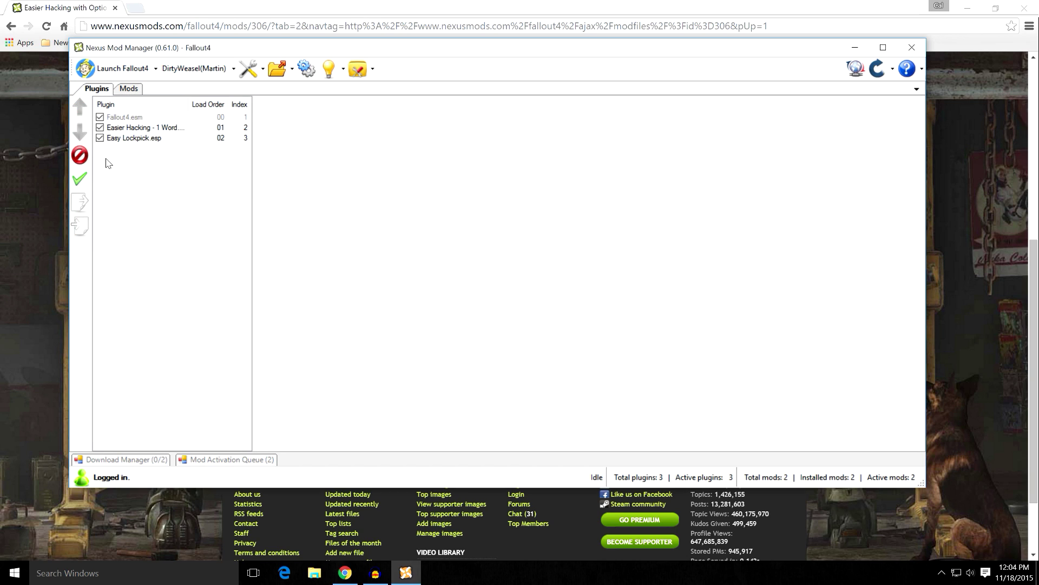
click(128, 89)
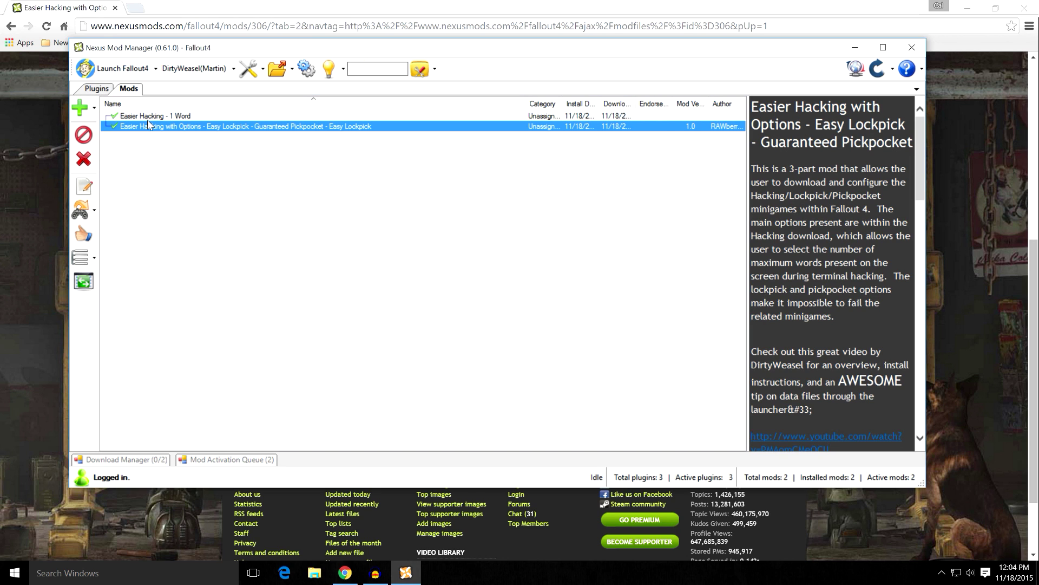
- Deactivate the Easy Lockpick mod, check the plugin list without it, and reactivate the mod
click(84, 135)
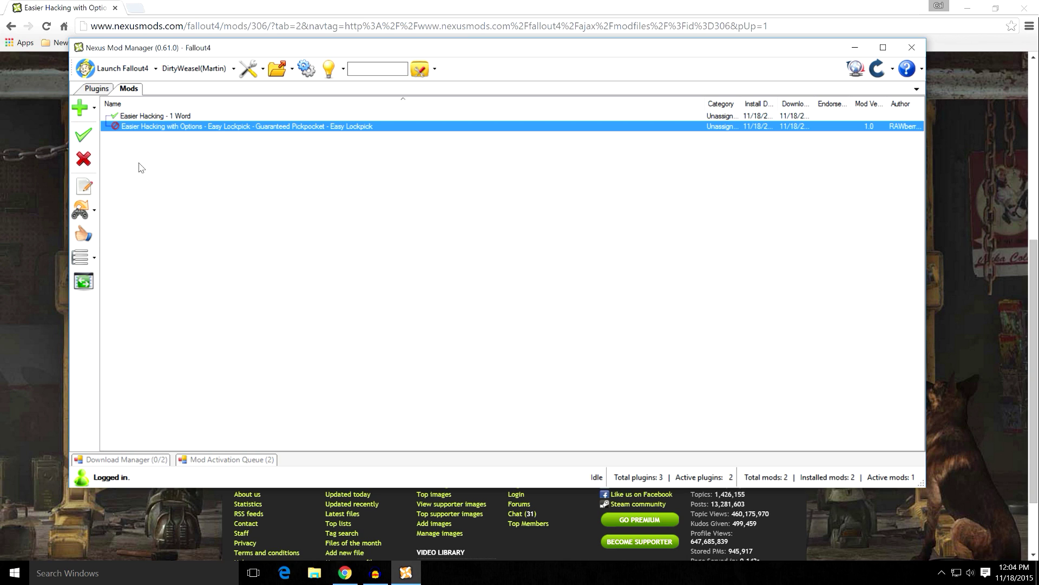
click(92, 90)
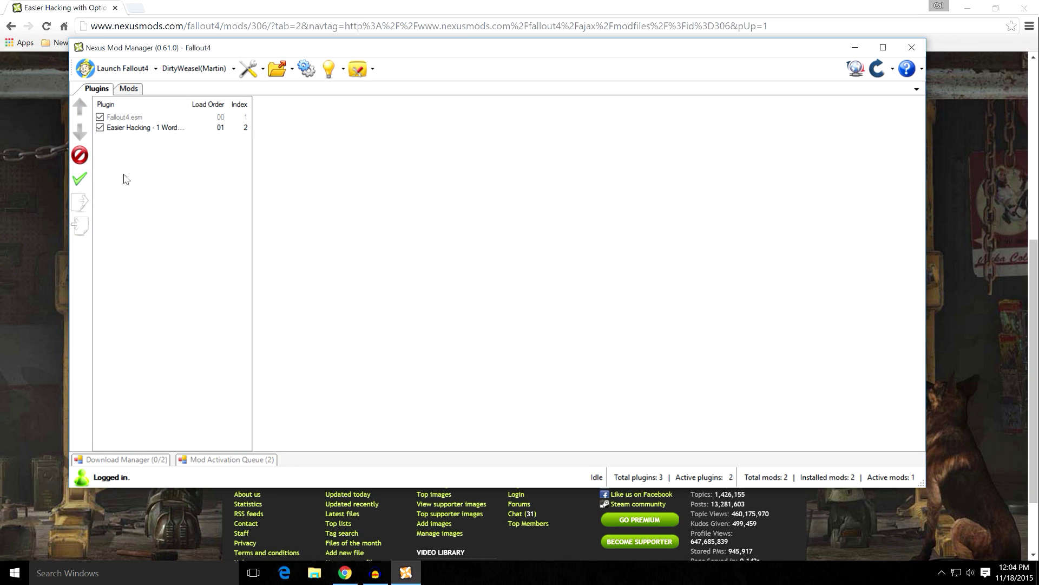
click(129, 88)
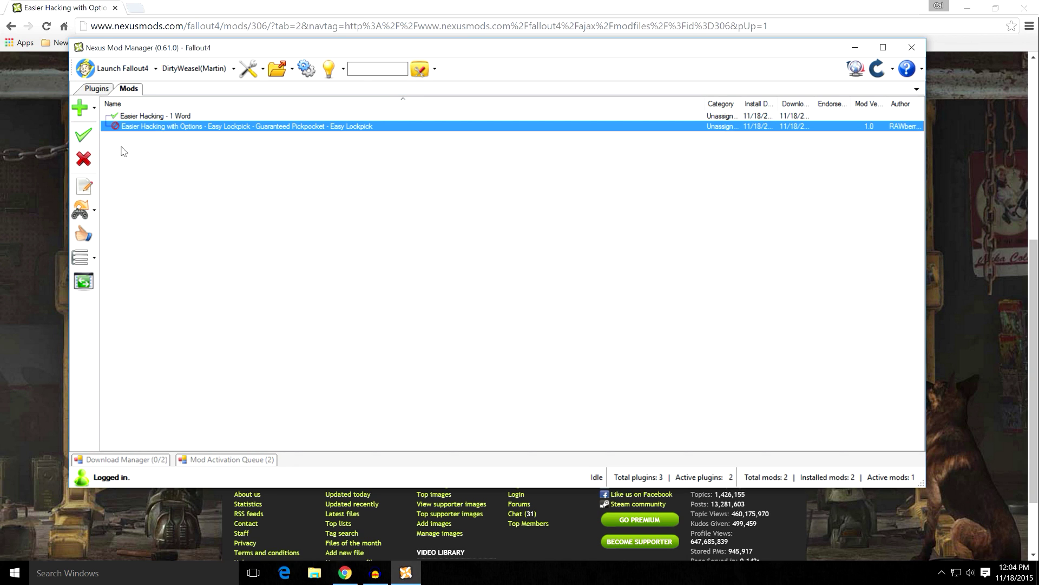
click(84, 135)
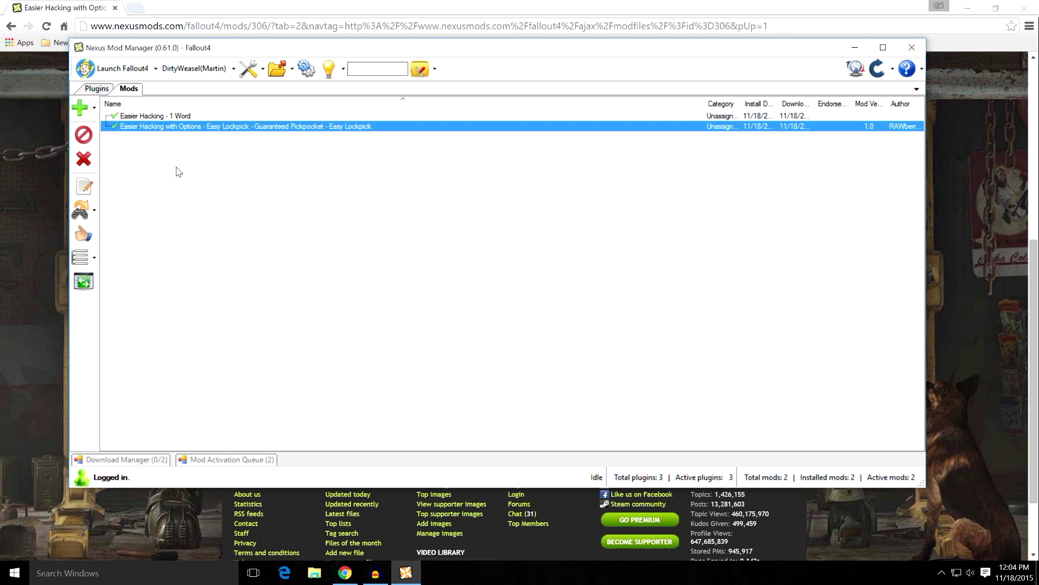
- Show the plugin list, disable Easy Lockpick.esp, and enable it again
click(100, 92)
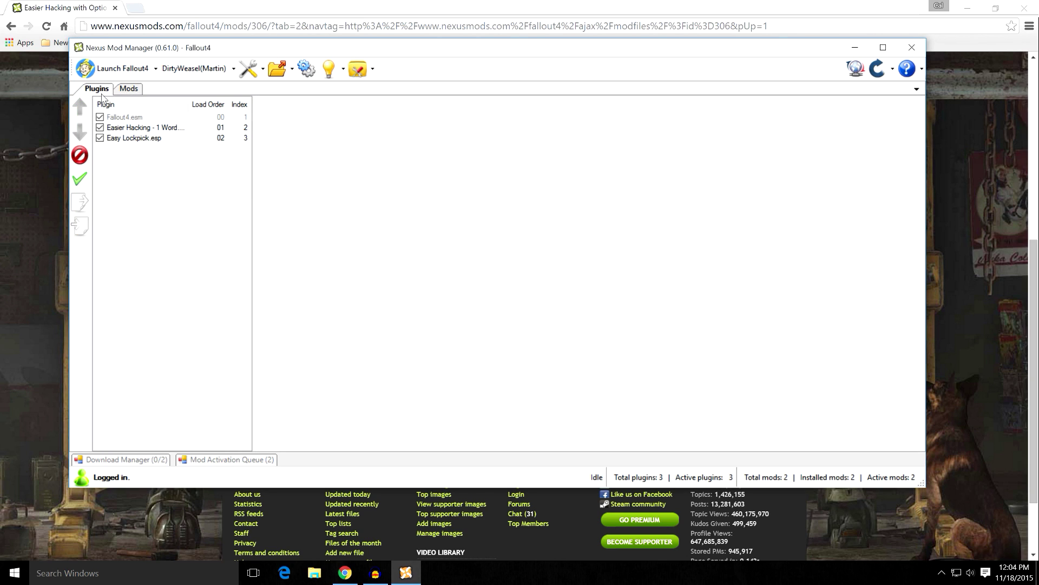
click(100, 139)
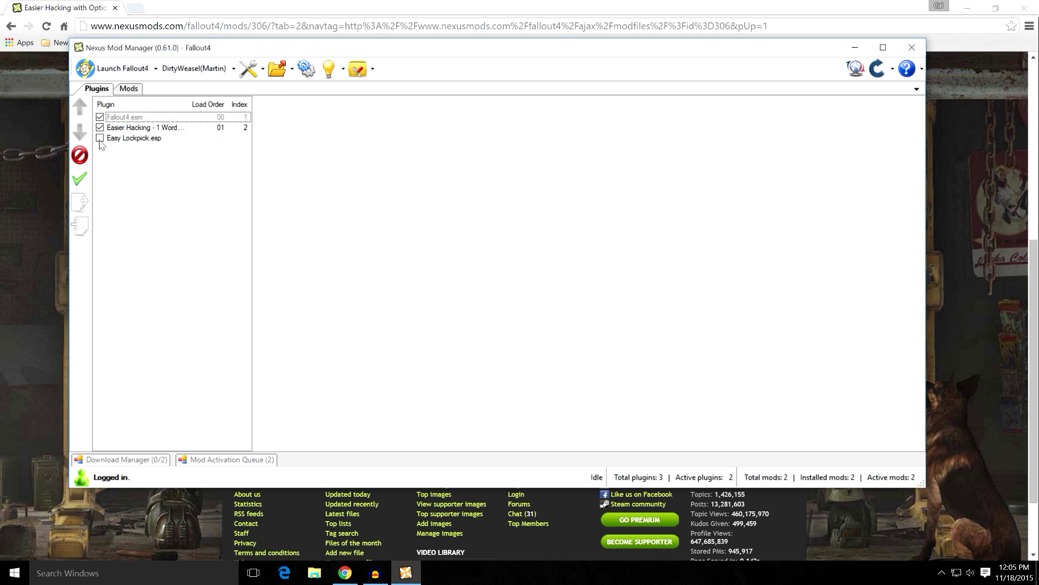
click(100, 139)
- Switch to the Vanilla profile to inspect its mods and plugins, then return to the personal profile and show its mod list
click(234, 70)
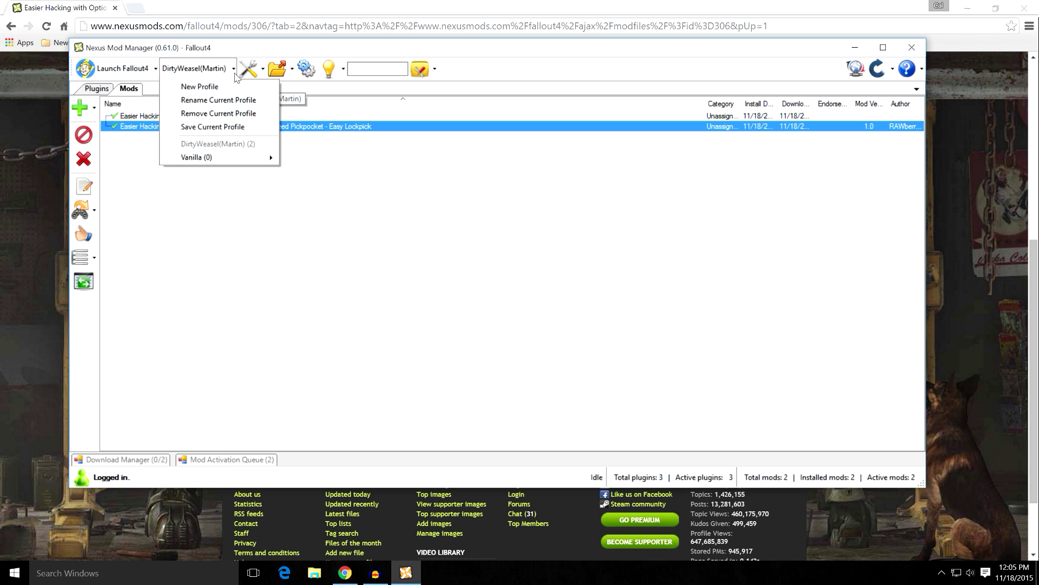
click(196, 157)
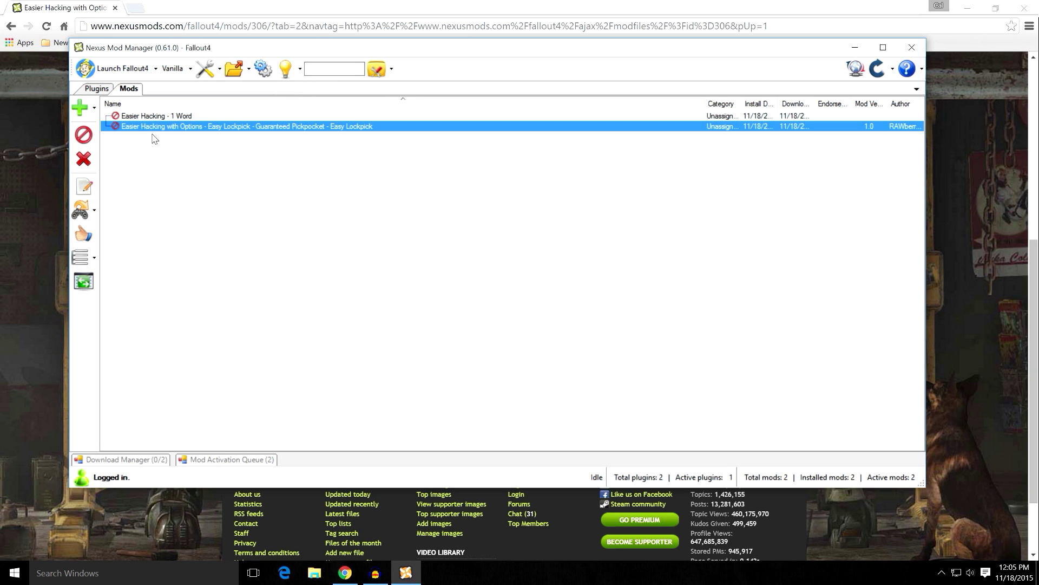
click(97, 89)
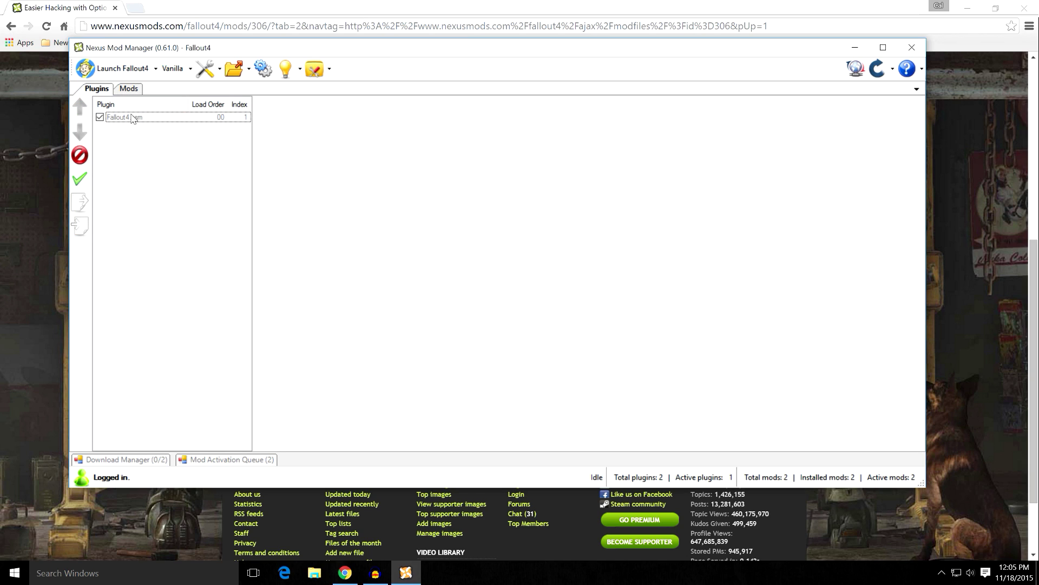
click(190, 70)
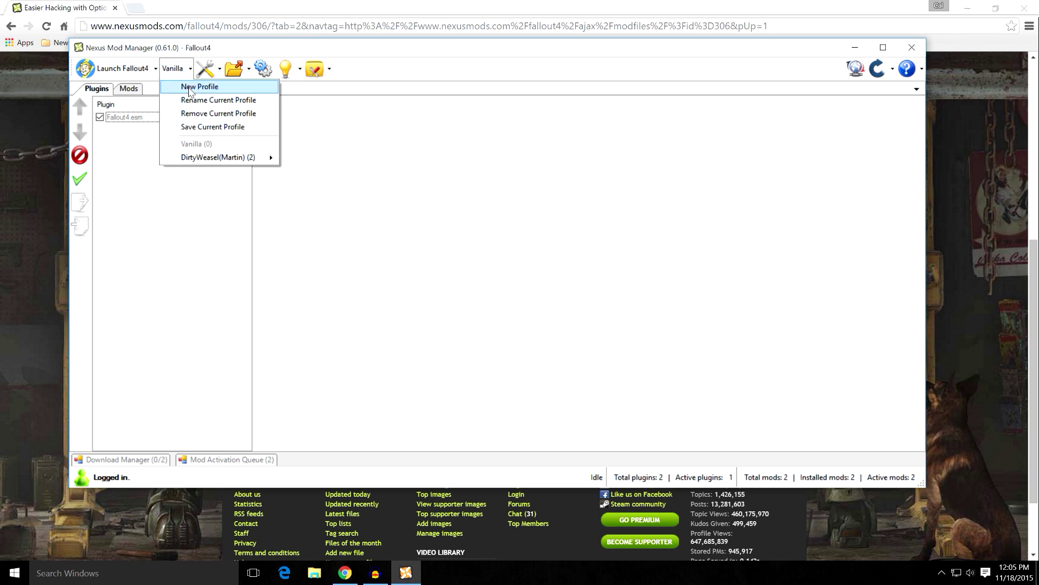
click(216, 157)
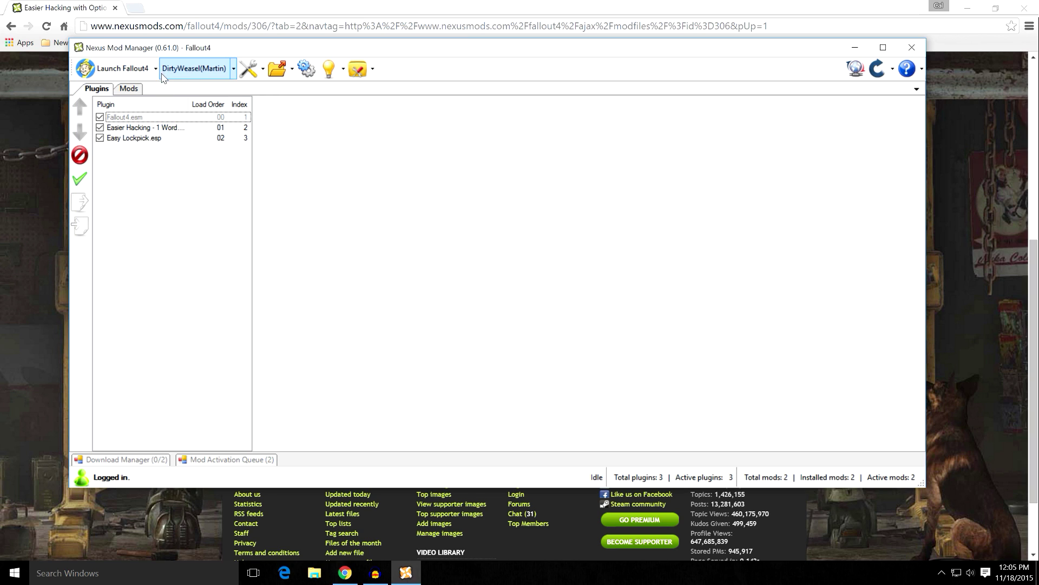
click(130, 88)
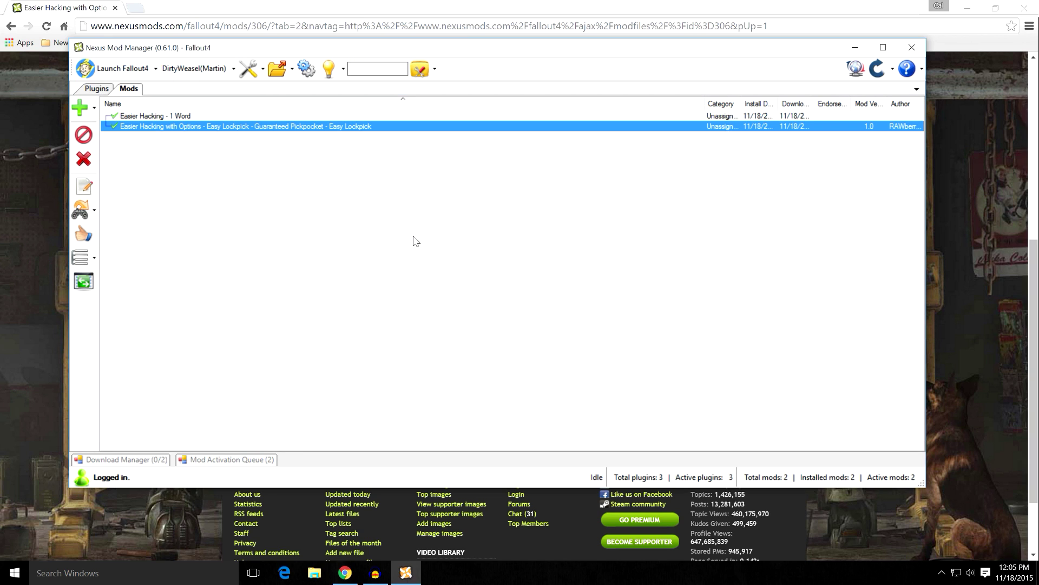